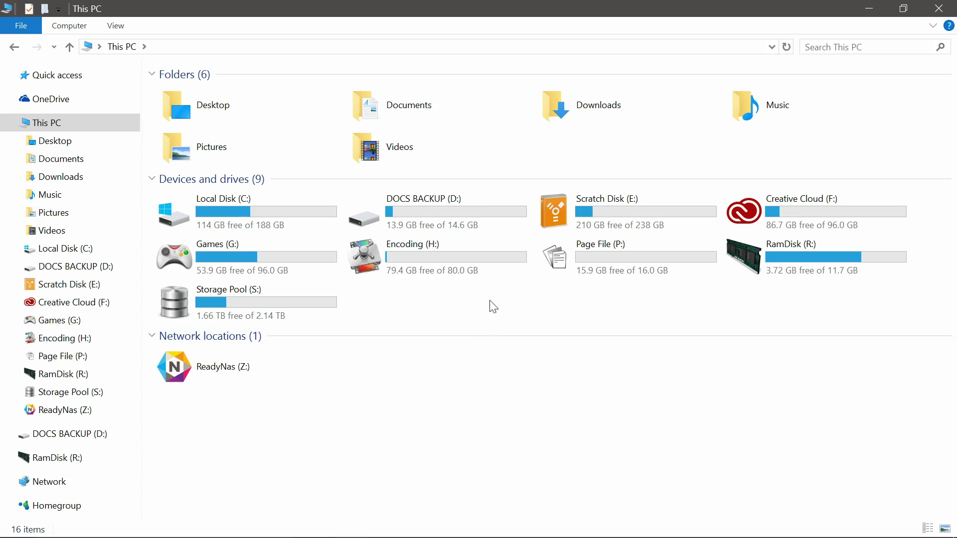
# Search Google Images for usb.ico in Edge.
pyautogui.click(614, 526)
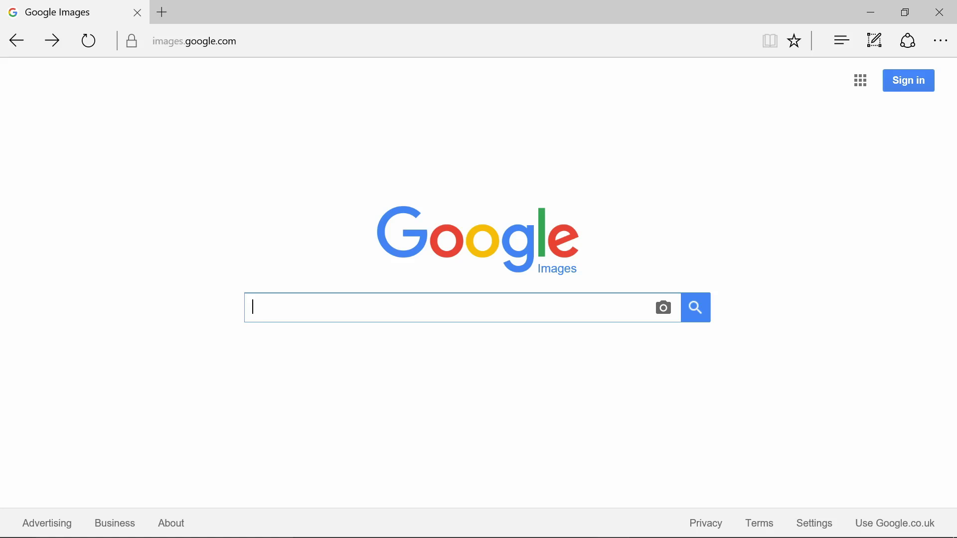
pyautogui.write('usb')
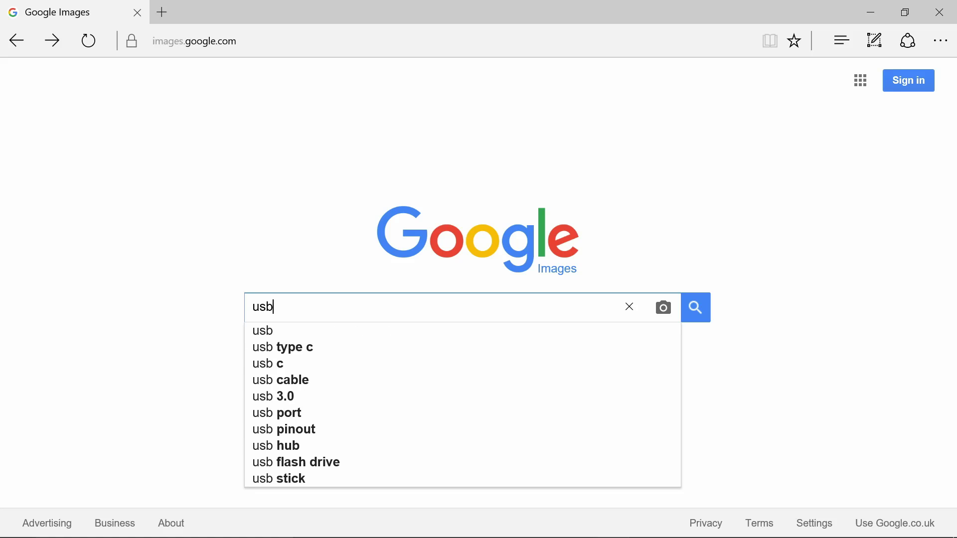
pyautogui.write('.ico')
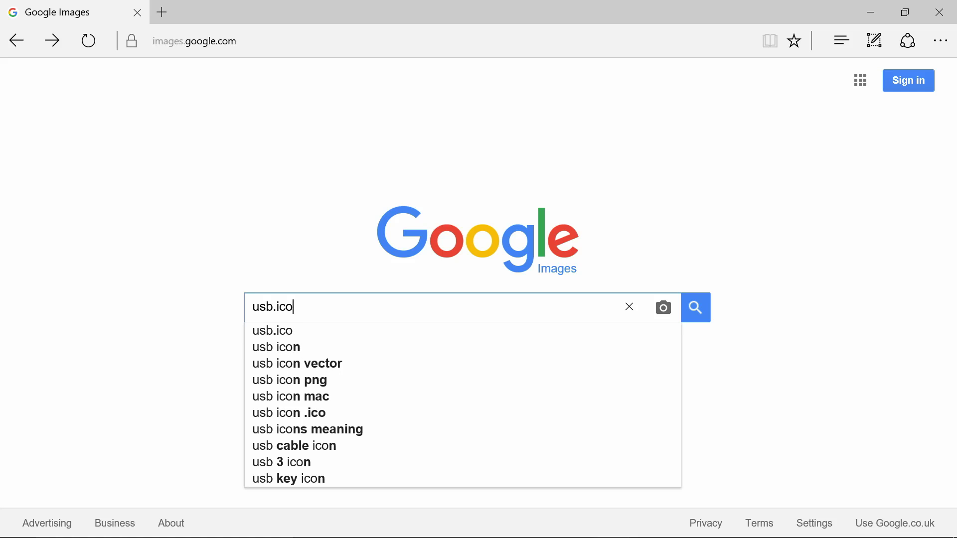
pyautogui.press('Return')
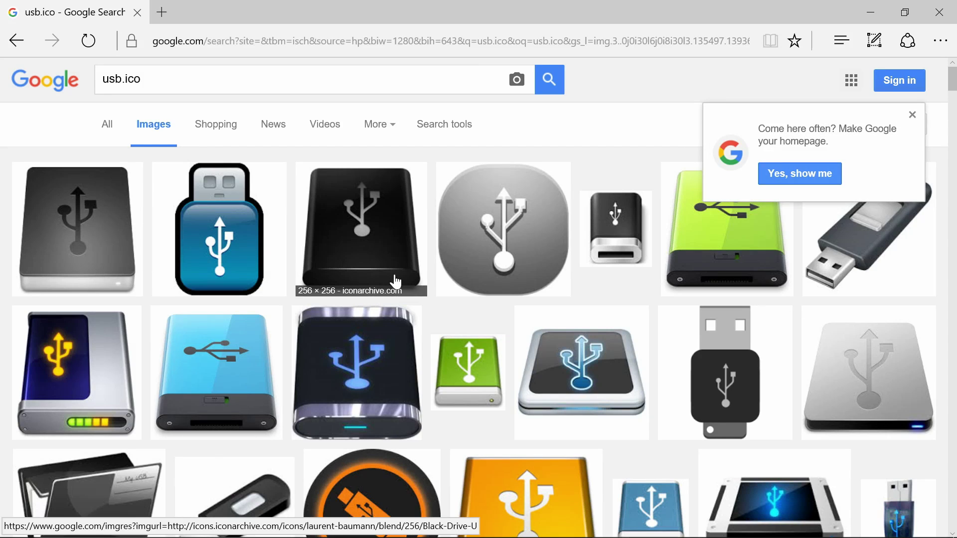
# Open the blue USB result in a new tab and view the USB alt 2.ico image by itself.
pyautogui.scroll(-4, 438, 205)
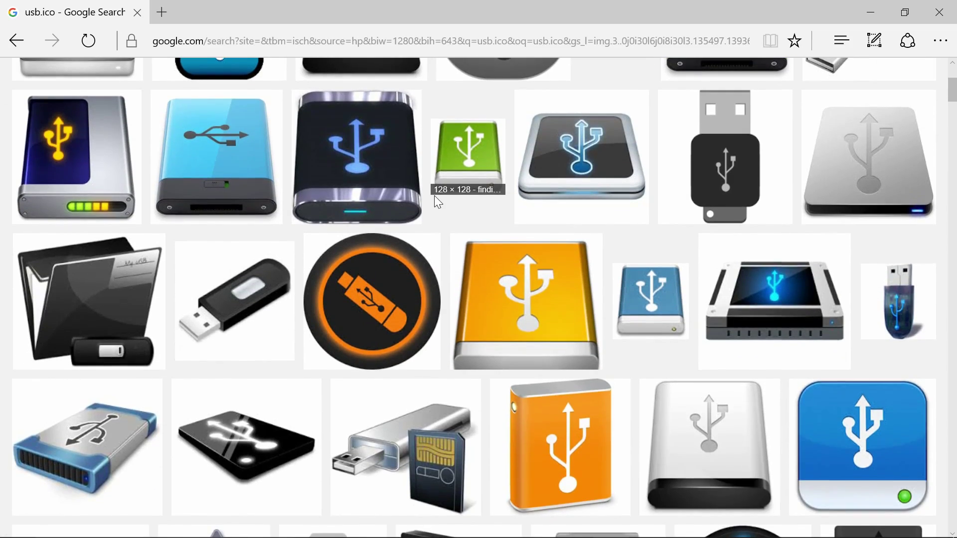
pyautogui.scroll(-15, 438, 202)
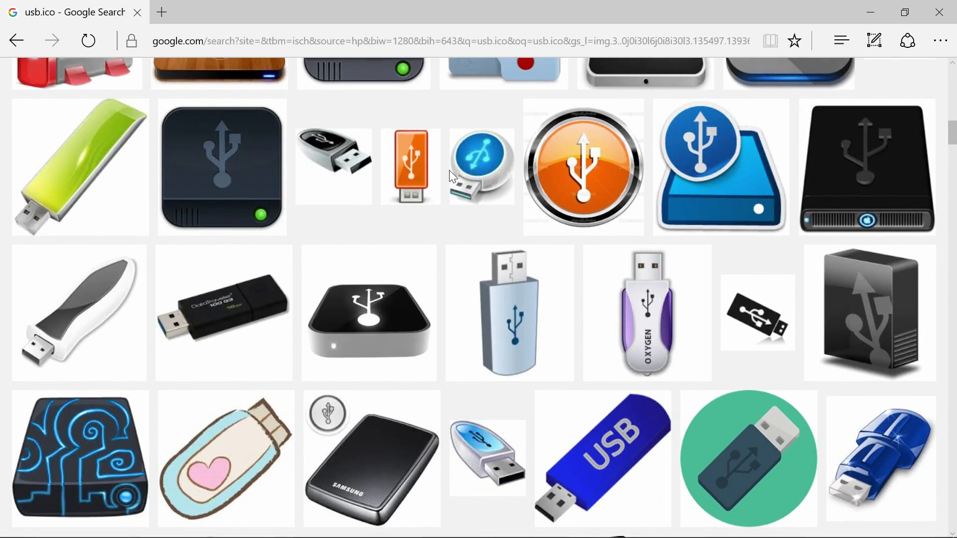
pyautogui.scroll(-7, 449, 169)
pyautogui.rightClick(358, 228)
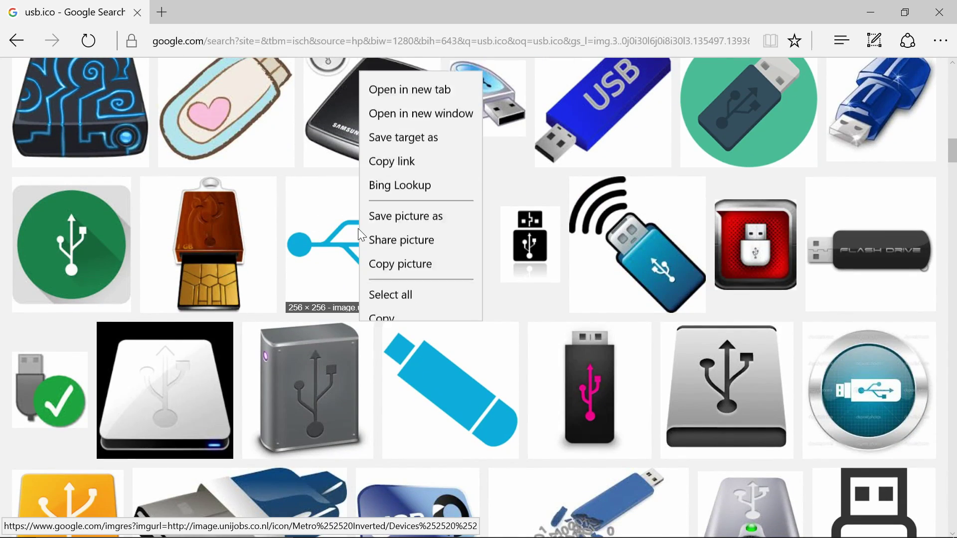
pyautogui.click(399, 22)
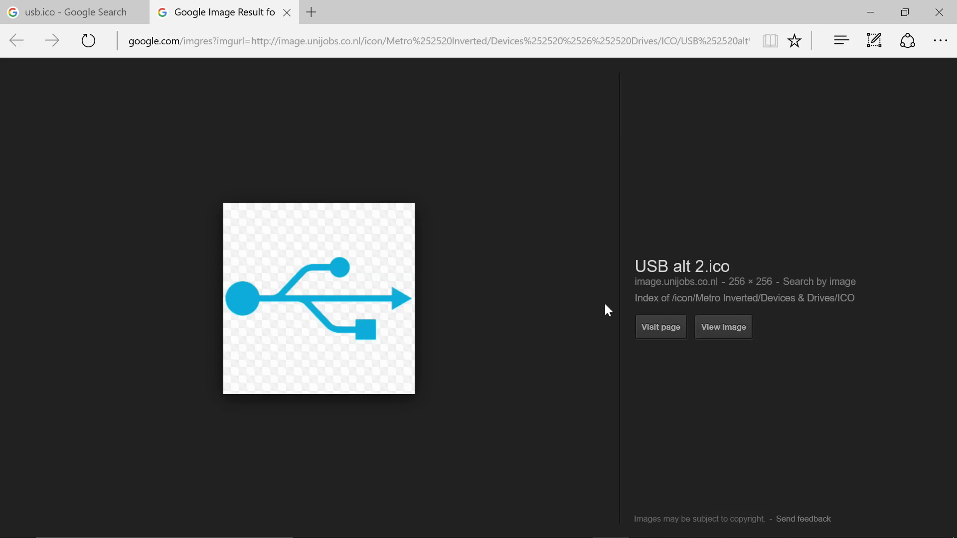
pyautogui.click(723, 327)
pyautogui.rightClick(103, 139)
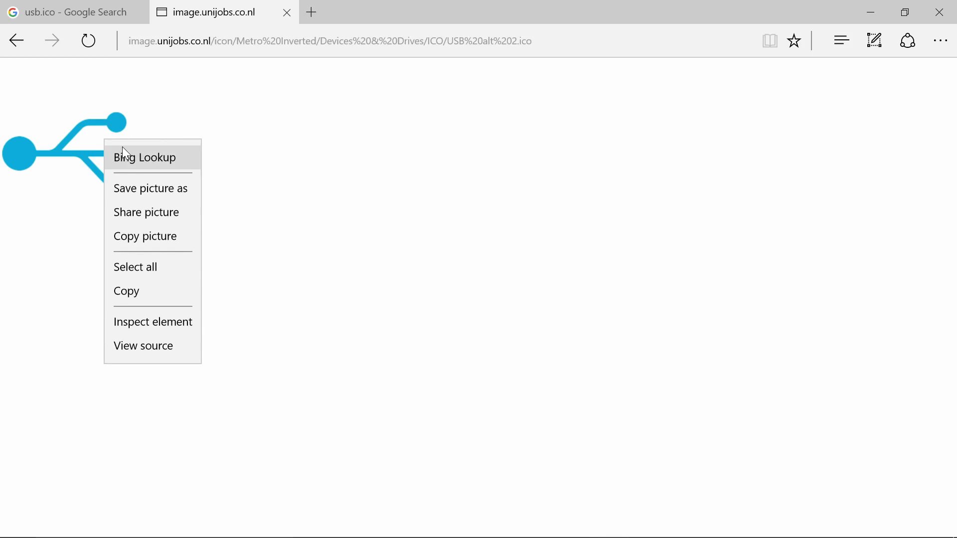
# Save the icon into System32\Custom Icons, renaming it with the drive_icon_ prefix.
pyautogui.click(159, 188)
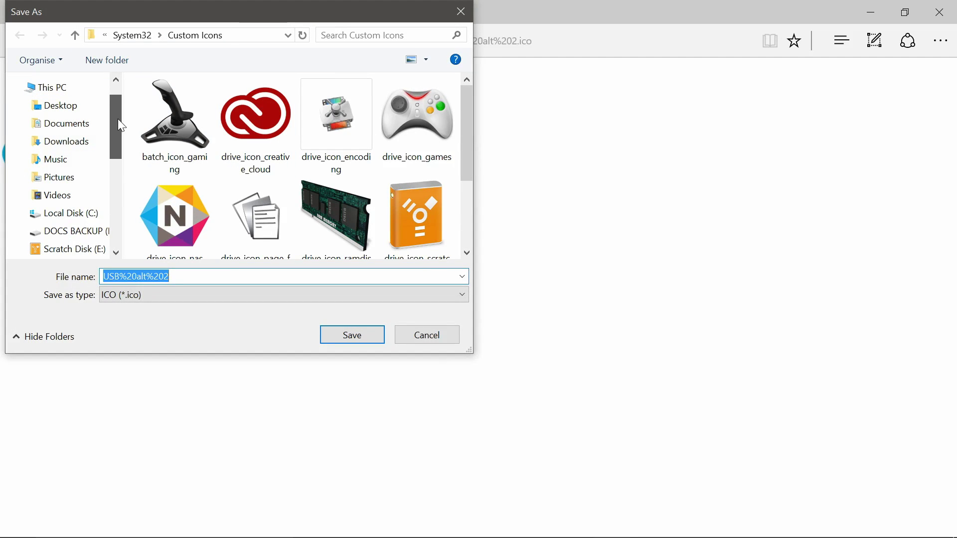
pyautogui.scroll(1, 117, 114)
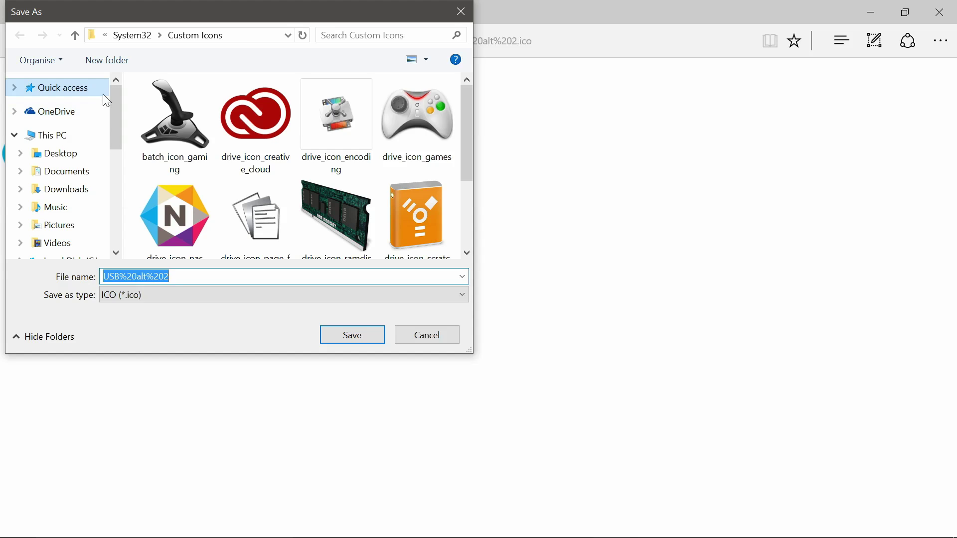
pyautogui.click(130, 36)
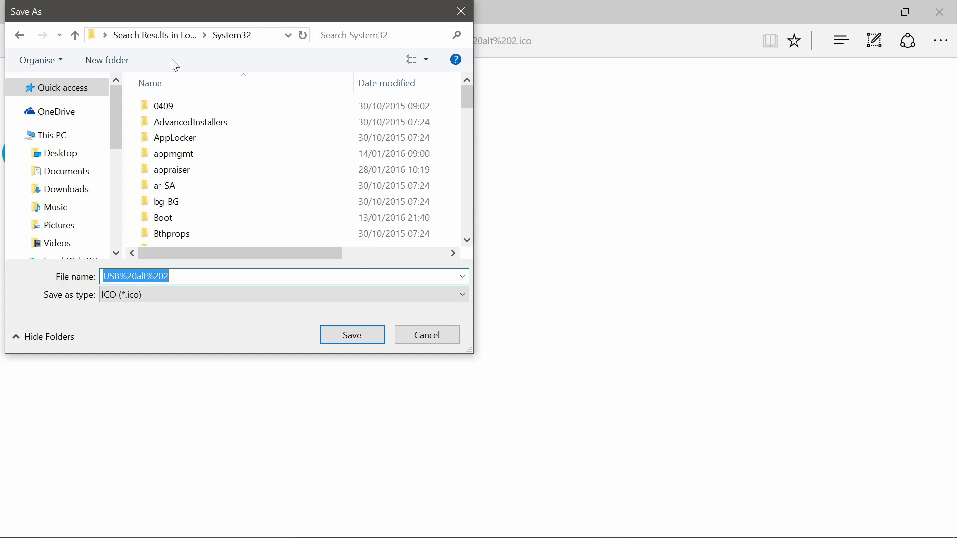
pyautogui.scroll(-3, 214, 207)
pyautogui.click(195, 181)
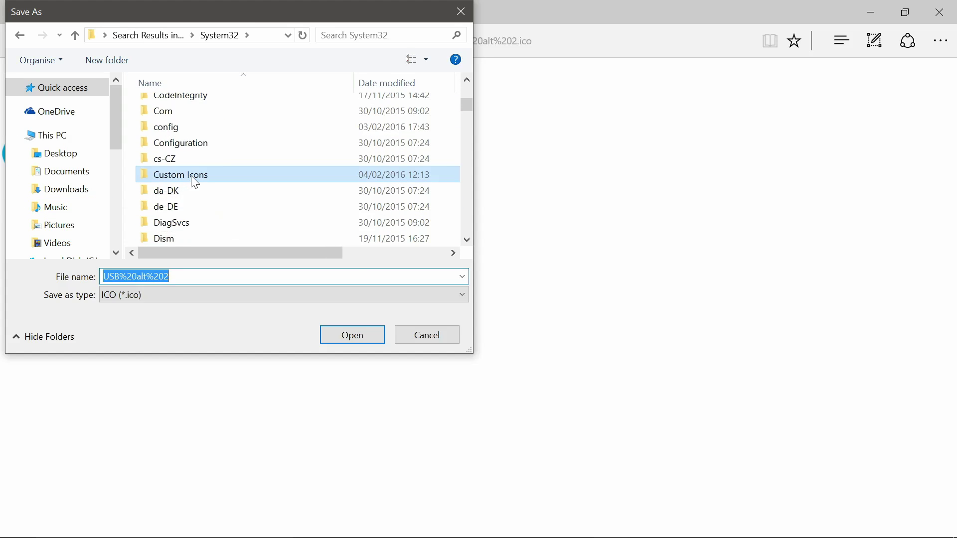
pyautogui.doubleClick(195, 182)
pyautogui.scroll(-3, 279, 166)
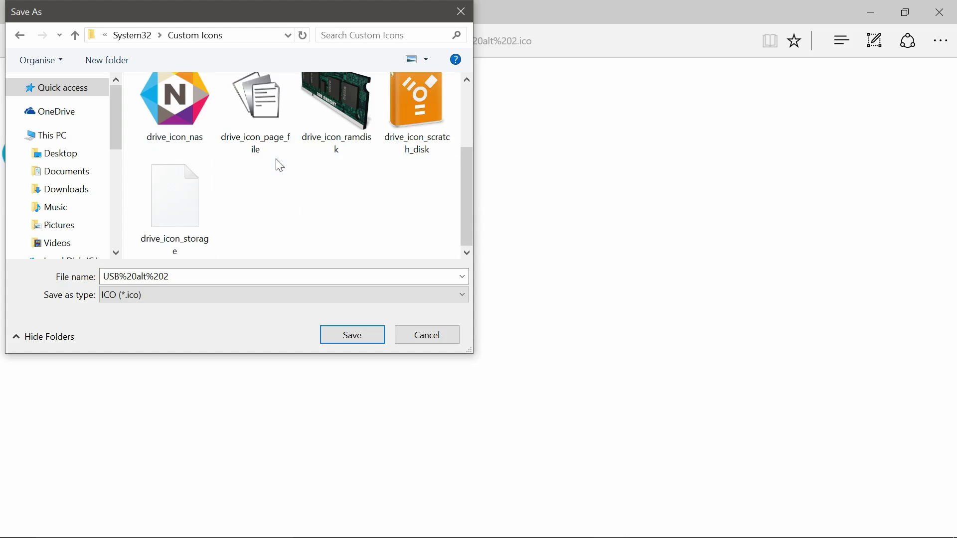
pyautogui.doubleClick(206, 274)
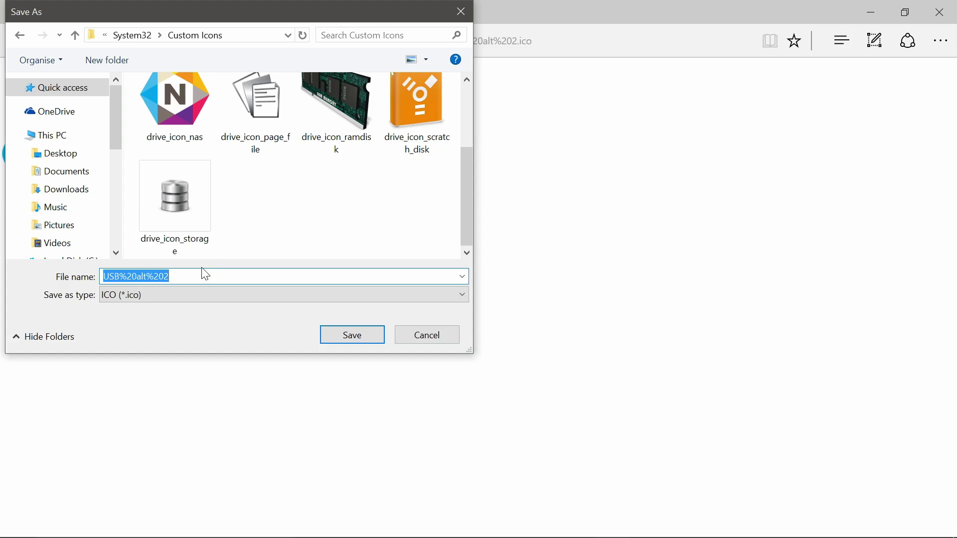
pyautogui.write('drive_icon')
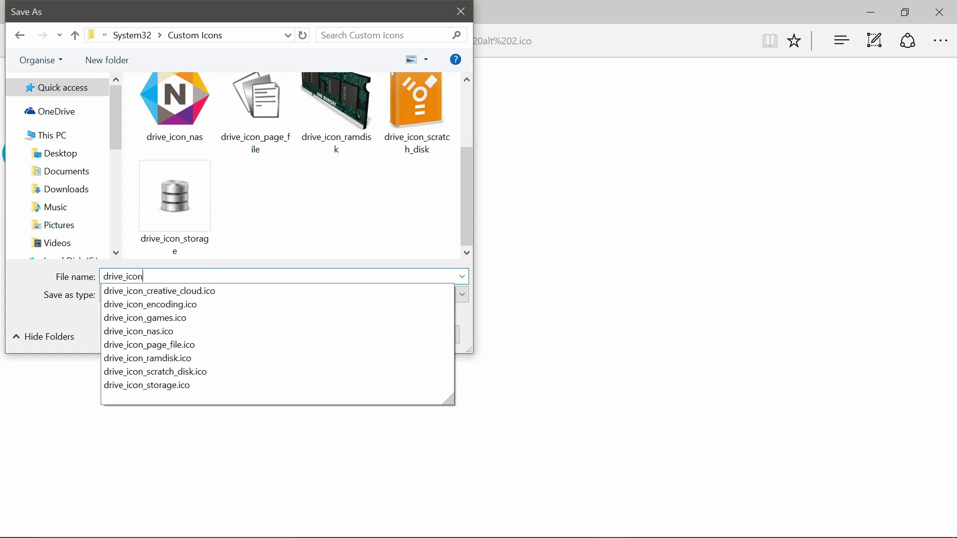
pyautogui.write('_us')
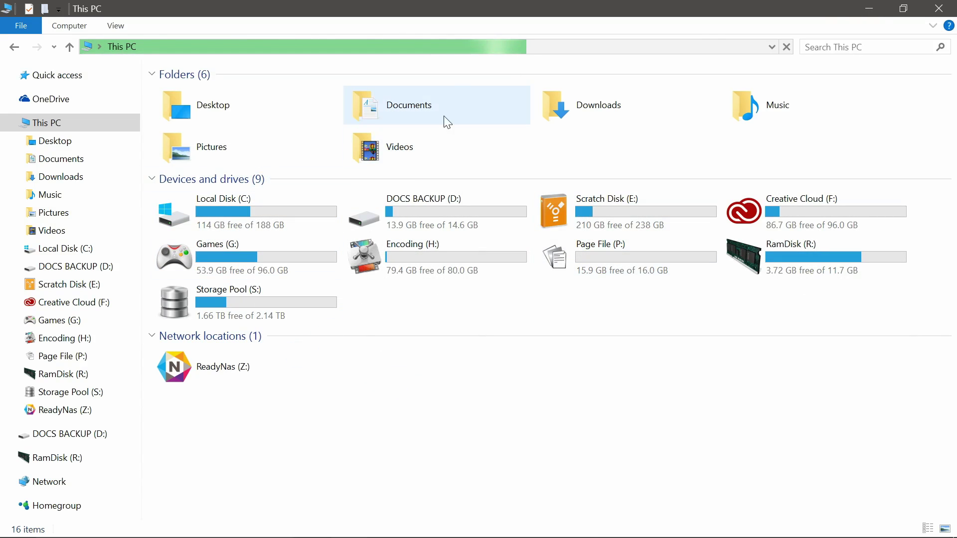
# Run regedit from Start search as administrator and approve the UAC prompt.
pyautogui.click(862, 11)
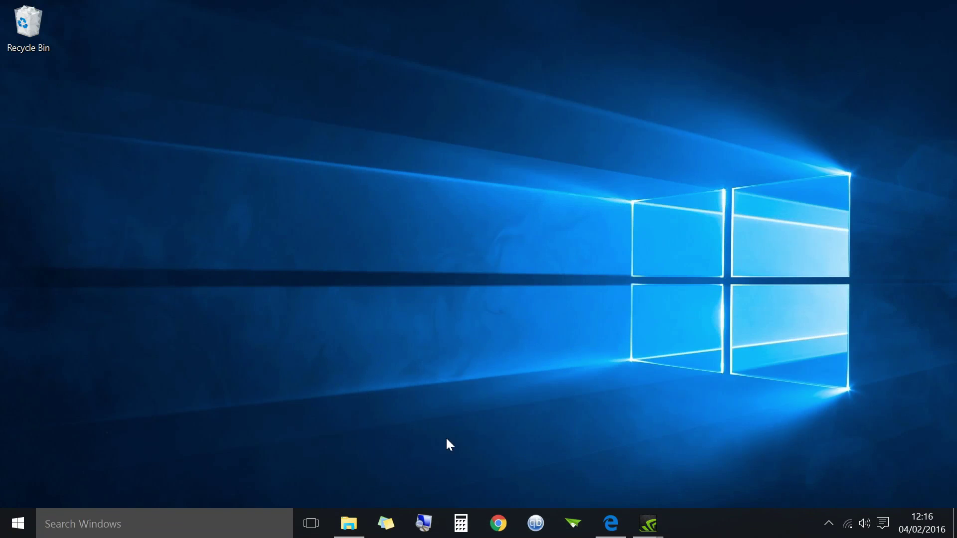
pyautogui.click(94, 523)
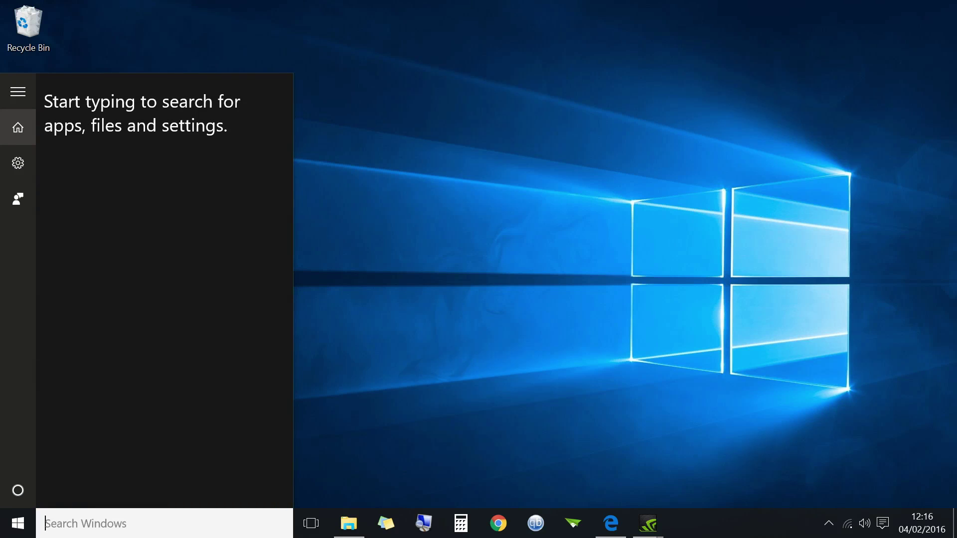
pyautogui.write('regedit')
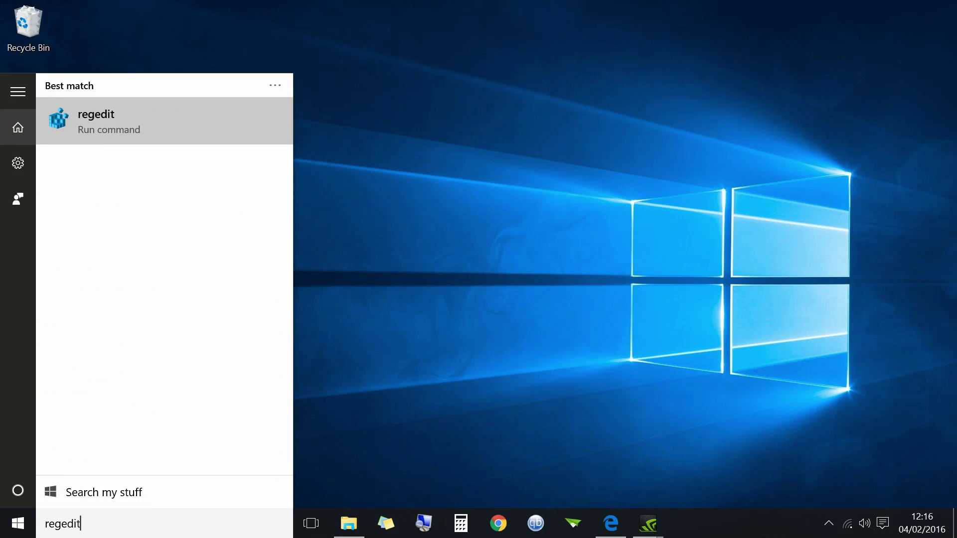
pyautogui.rightClick(165, 113)
pyautogui.click(241, 132)
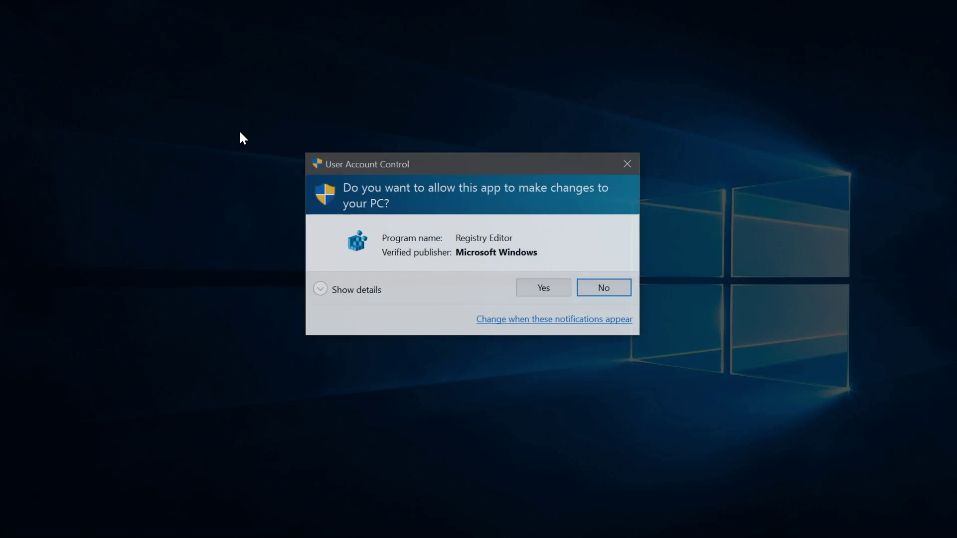
pyautogui.click(546, 289)
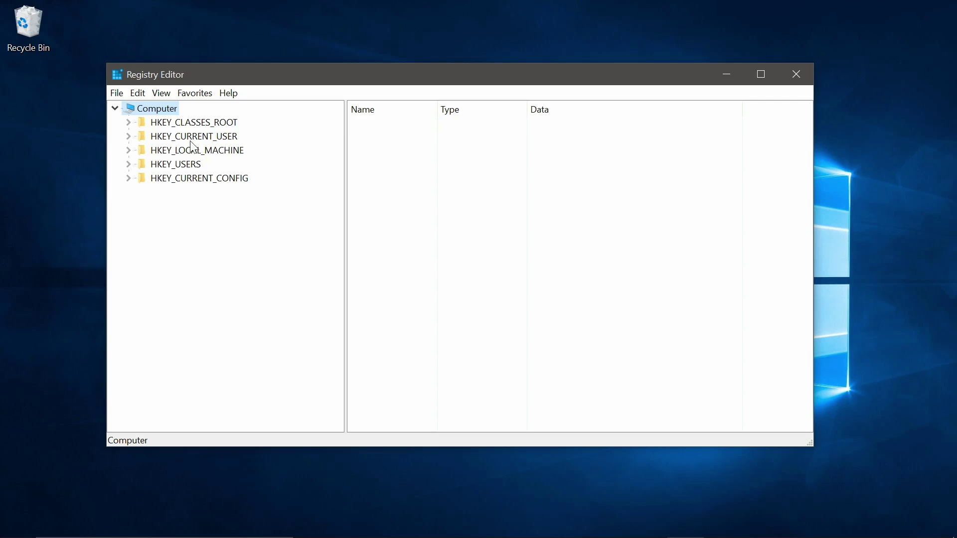
# Expand HKEY_CURRENT_USER > SOFTWARE > Classes and scroll through its file-extension subkeys.
pyautogui.click(128, 136)
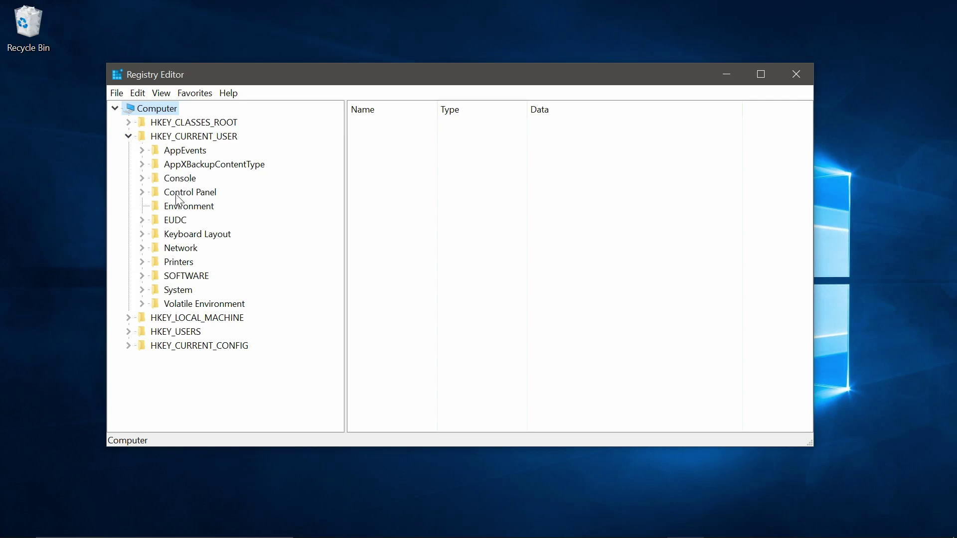
pyautogui.click(142, 277)
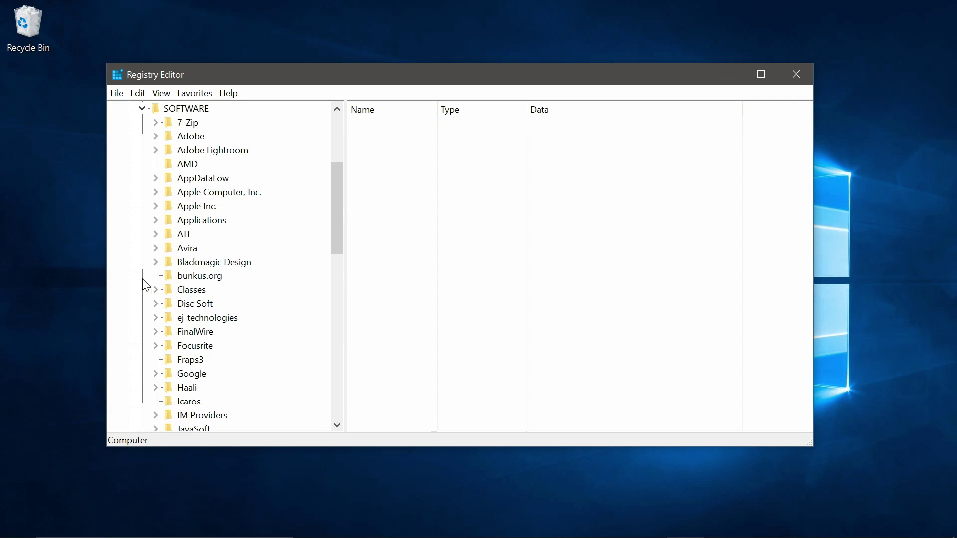
pyautogui.scroll(-1, 174, 149)
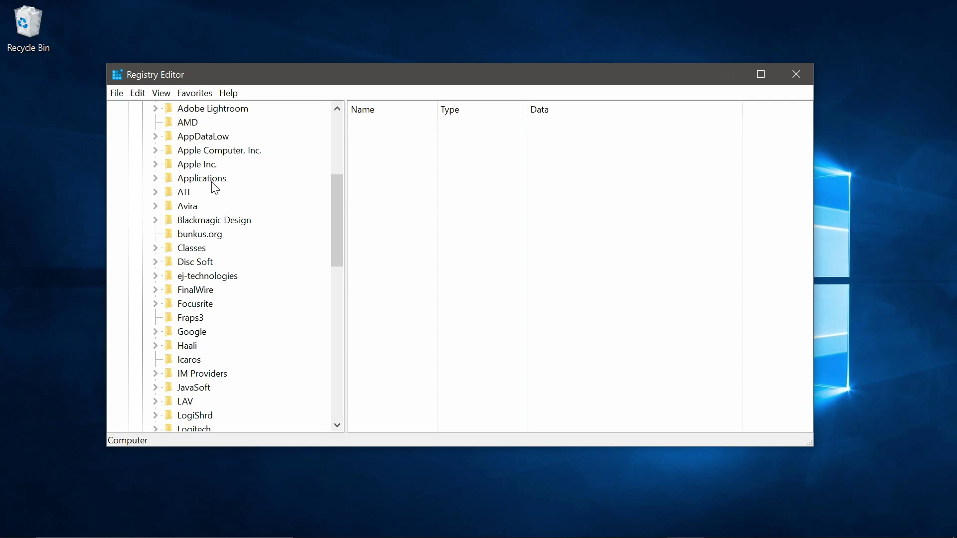
pyautogui.click(156, 249)
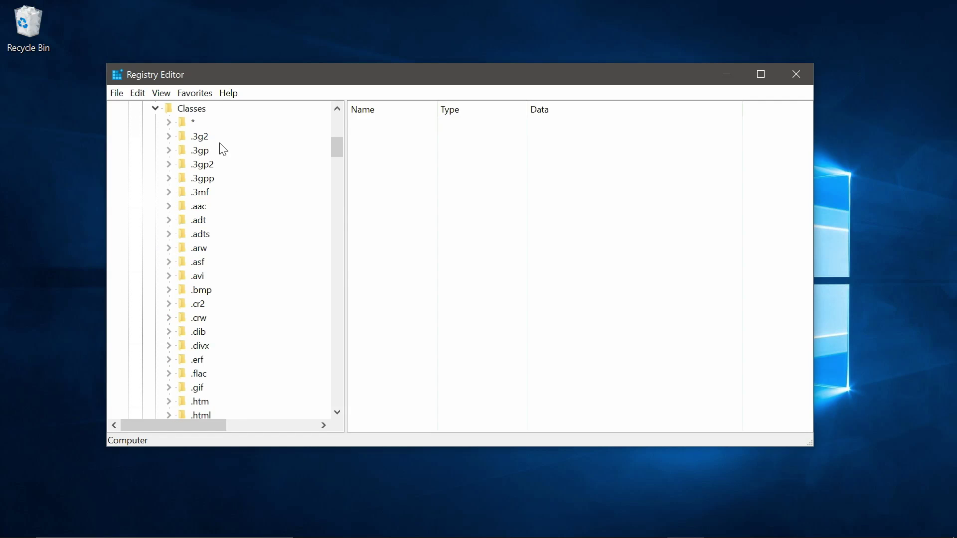
pyautogui.scroll(-8, 219, 150)
pyautogui.scroll(-20, 226, 146)
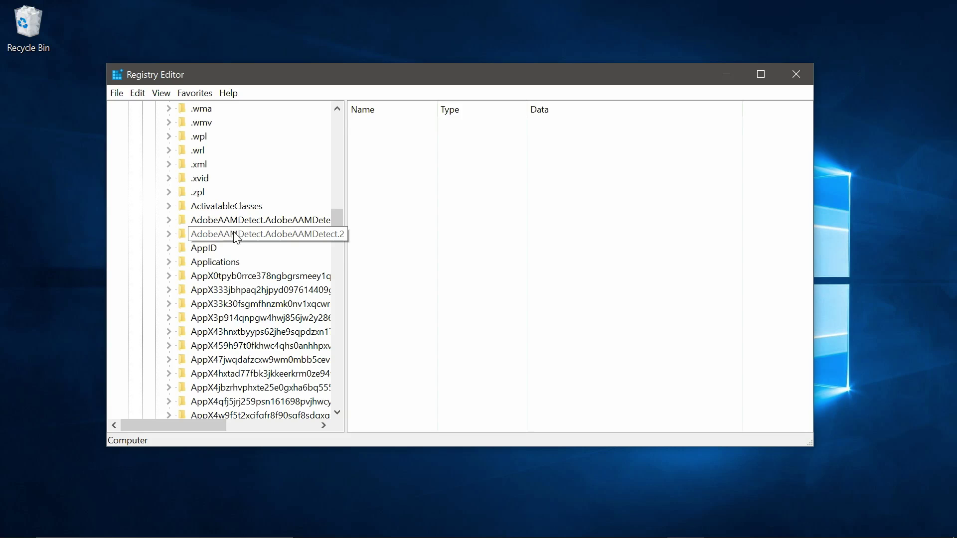
pyautogui.scroll(-1, 234, 264)
pyautogui.scroll(10, 265, 238)
pyautogui.scroll(20, 266, 237)
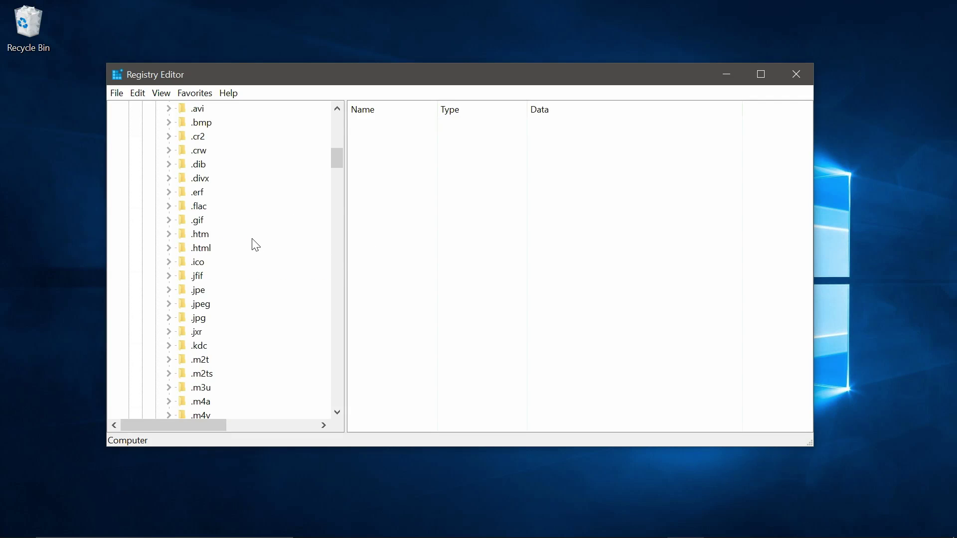
pyautogui.rightClick(190, 236)
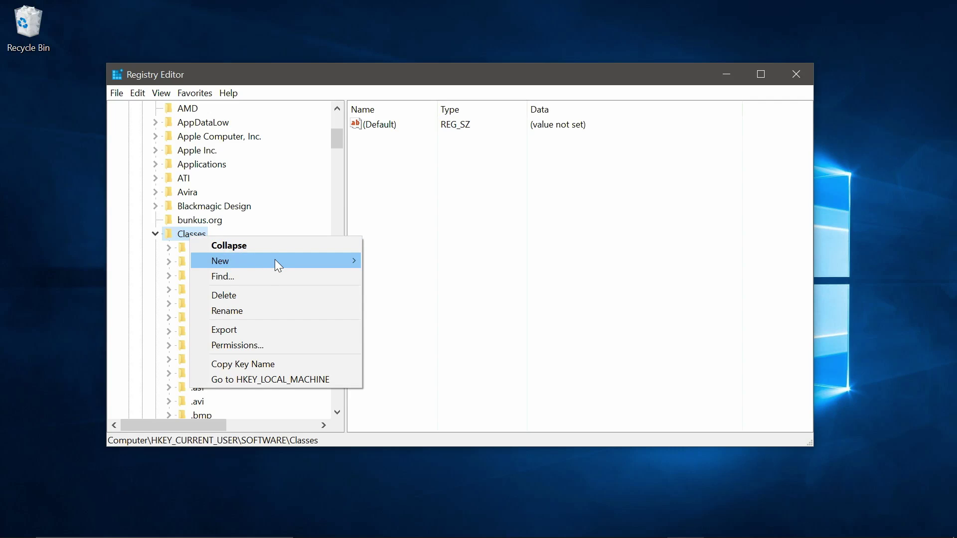
pyautogui.moveTo(274, 259)
pyautogui.click(391, 264)
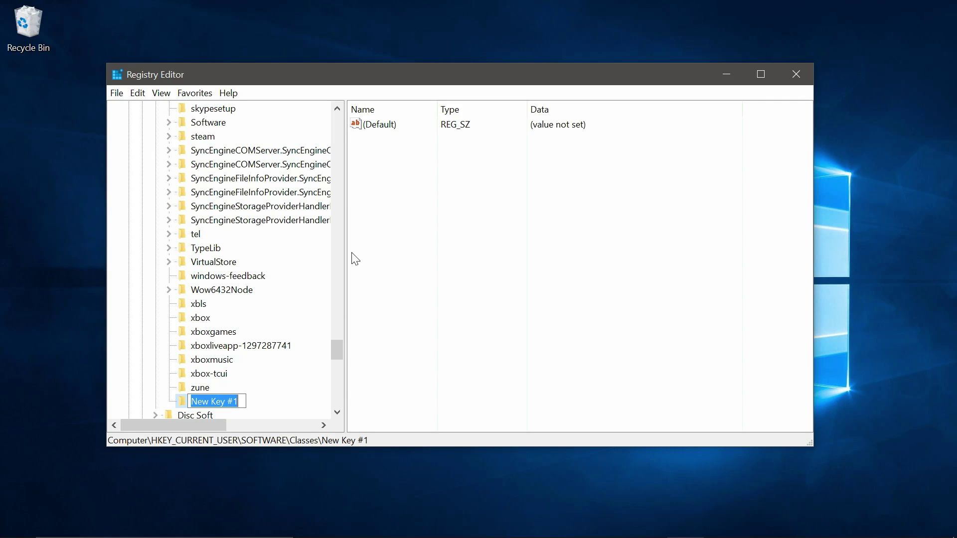
pyautogui.write('A')
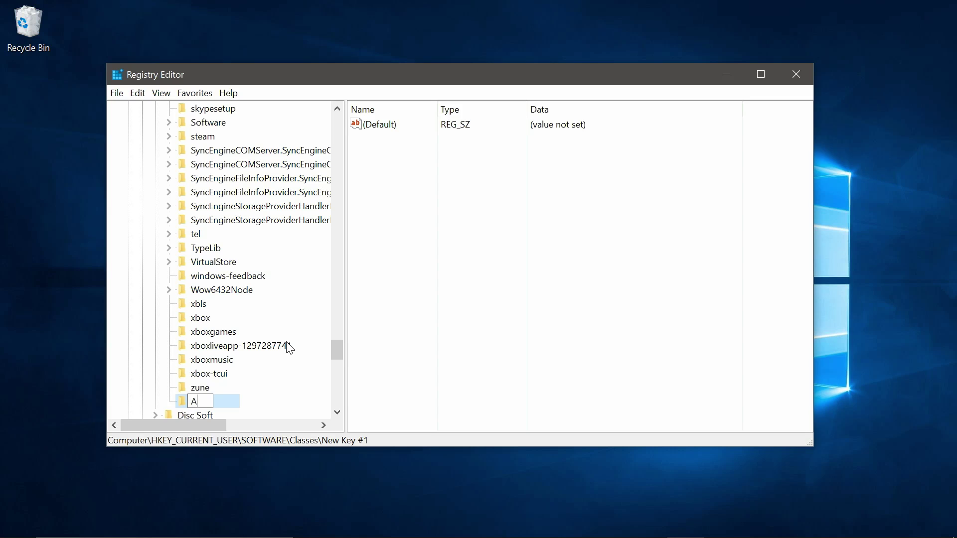
pyautogui.write('pplications')
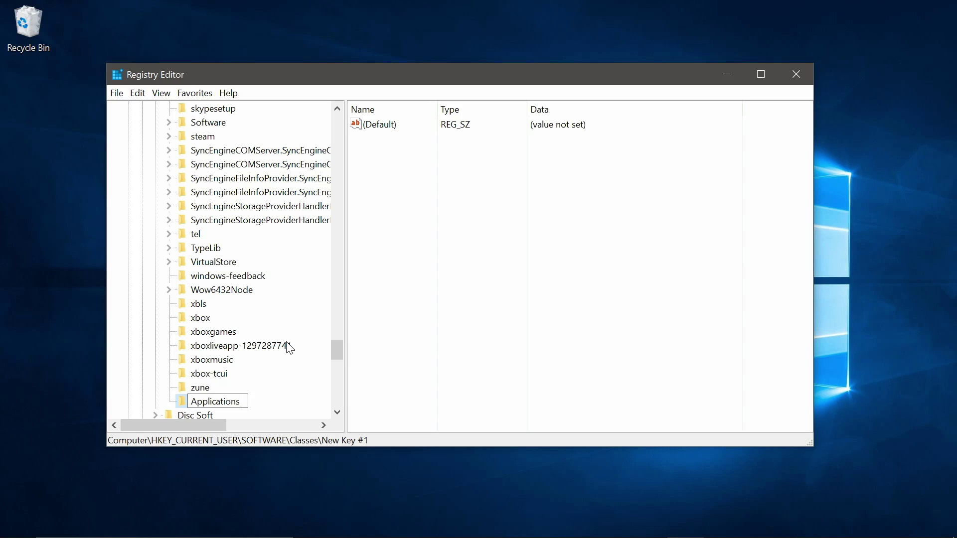
pyautogui.press('Return')
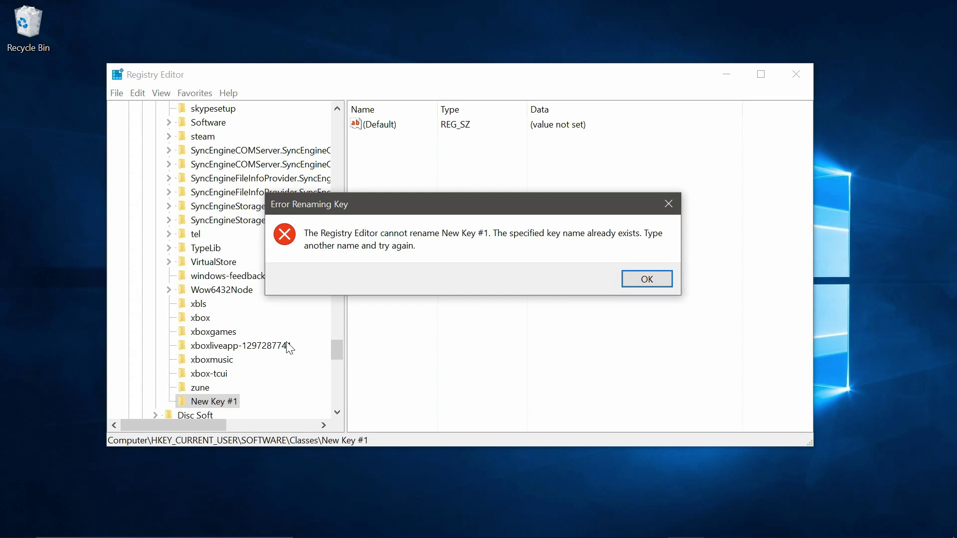
pyautogui.click(659, 287)
pyautogui.rightClick(205, 399)
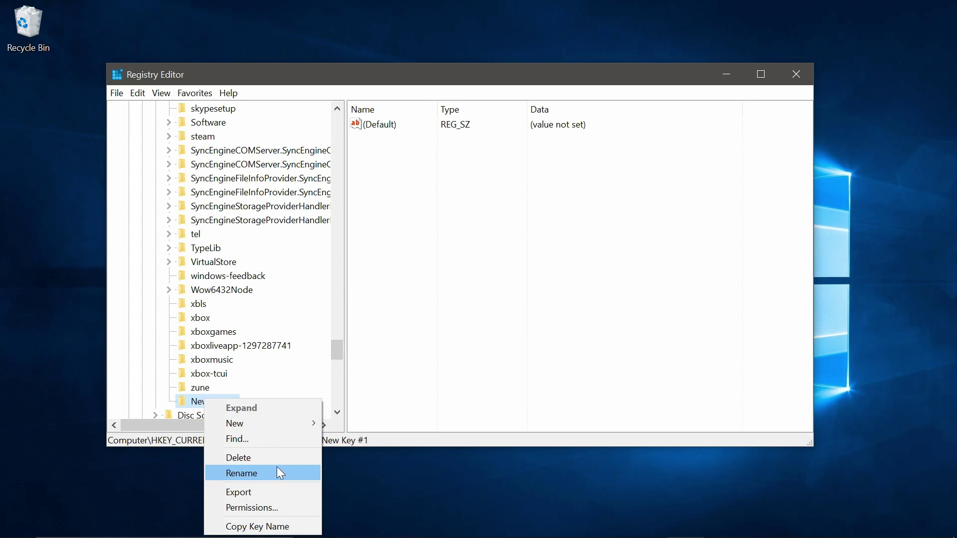
pyautogui.click(289, 457)
pyautogui.click(555, 273)
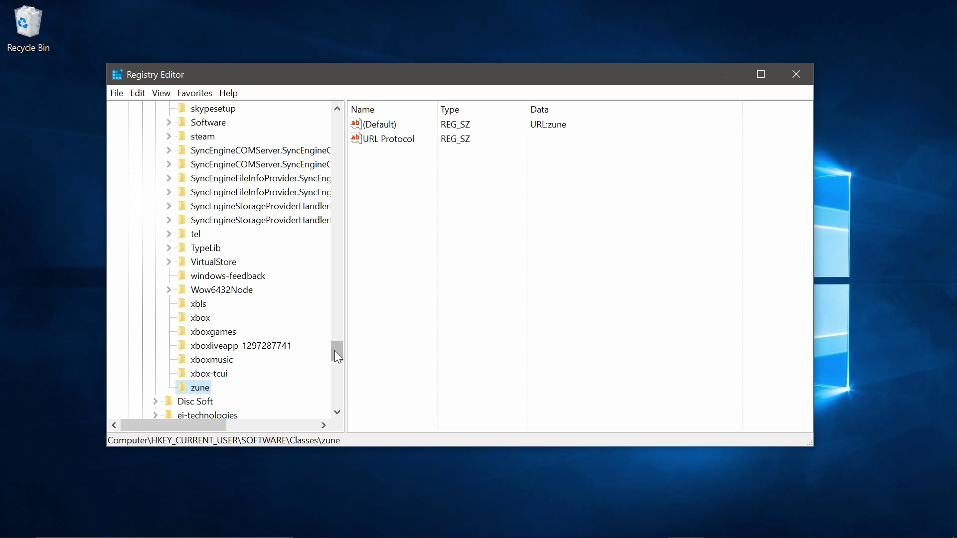
pyautogui.moveTo(335, 352); pyautogui.dragTo(354, 222)
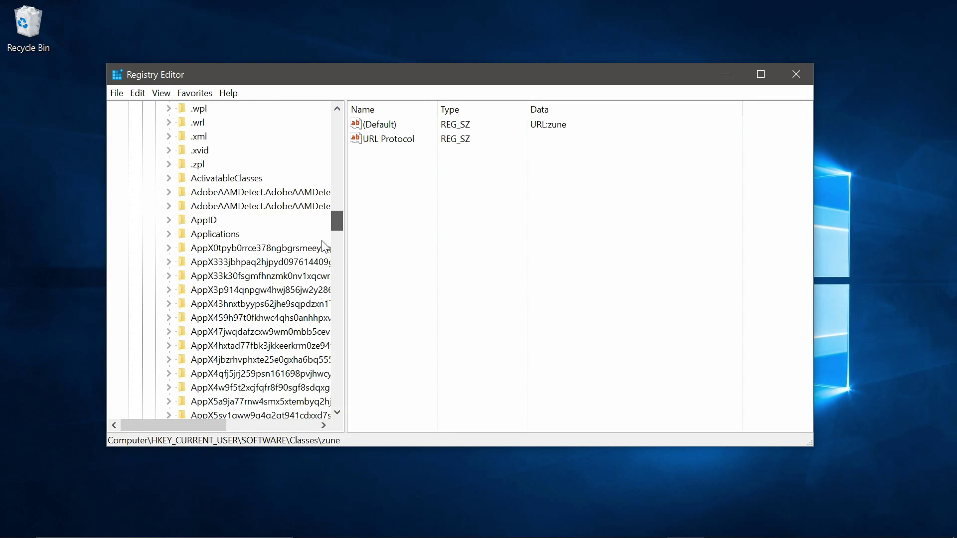
# Create a New Key #1 under Applications, then delete it again.
pyautogui.click(214, 240)
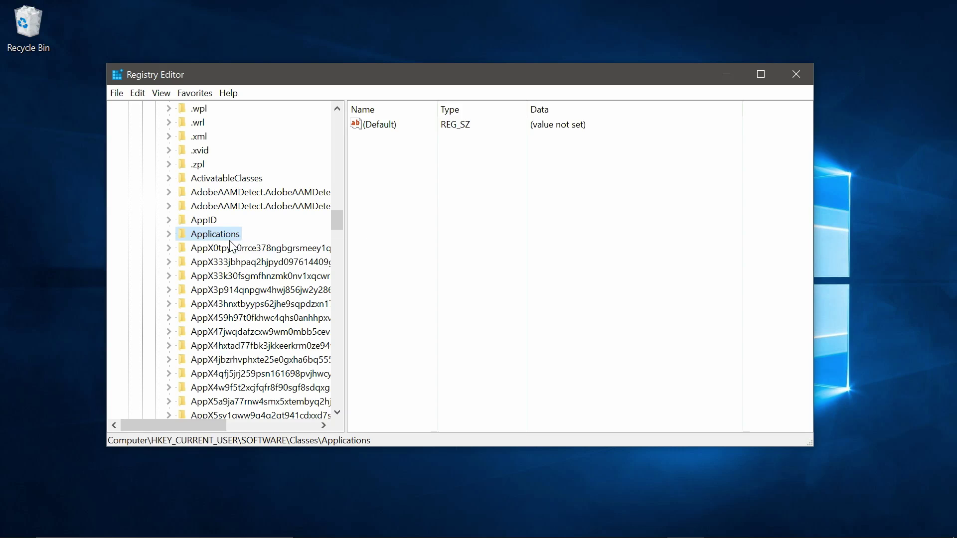
pyautogui.rightClick(232, 236)
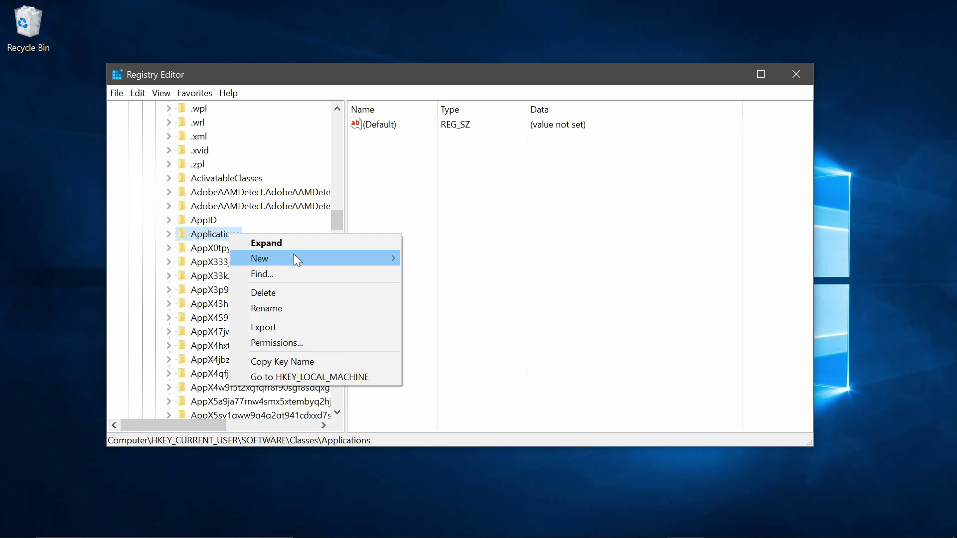
pyautogui.moveTo(294, 254)
pyautogui.click(462, 258)
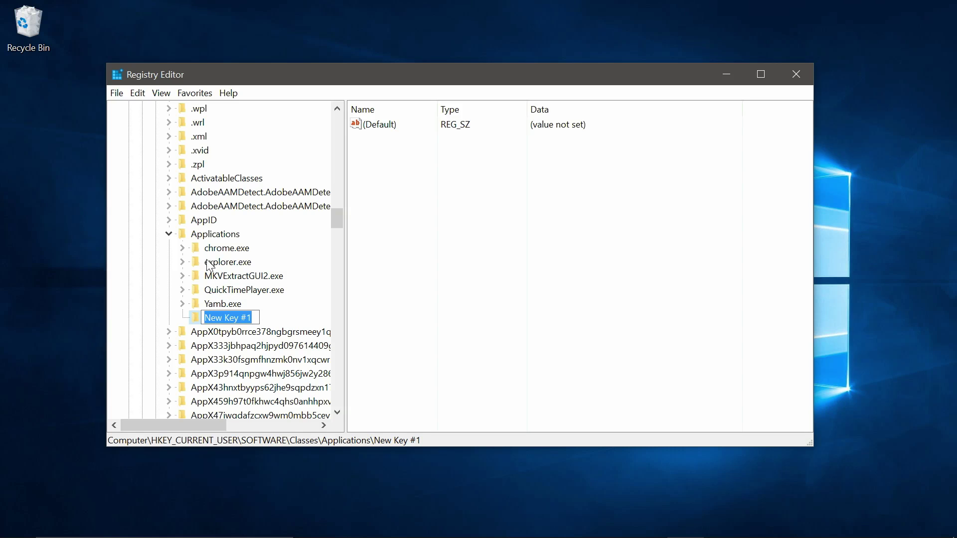
pyautogui.click(264, 317)
pyautogui.rightClick(234, 322)
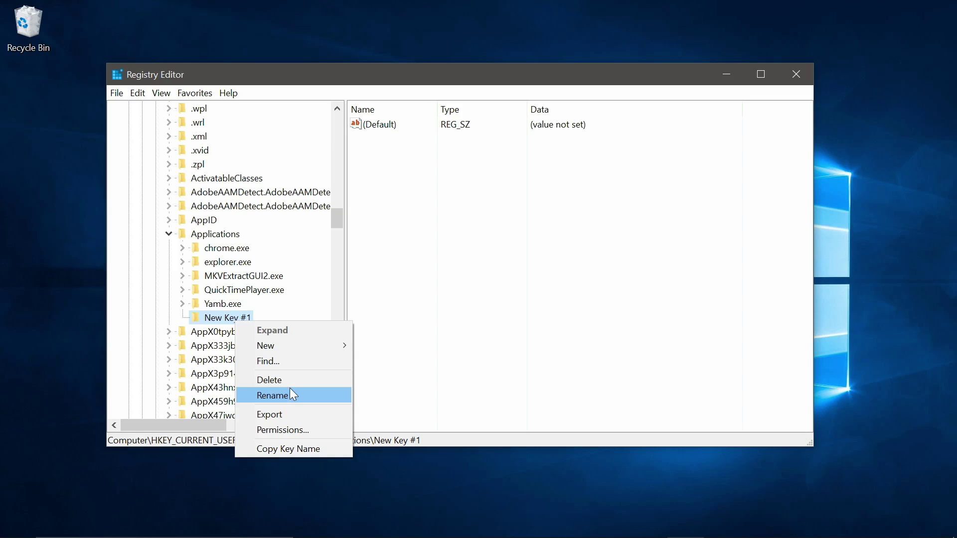
pyautogui.click(349, 380)
pyautogui.click(558, 274)
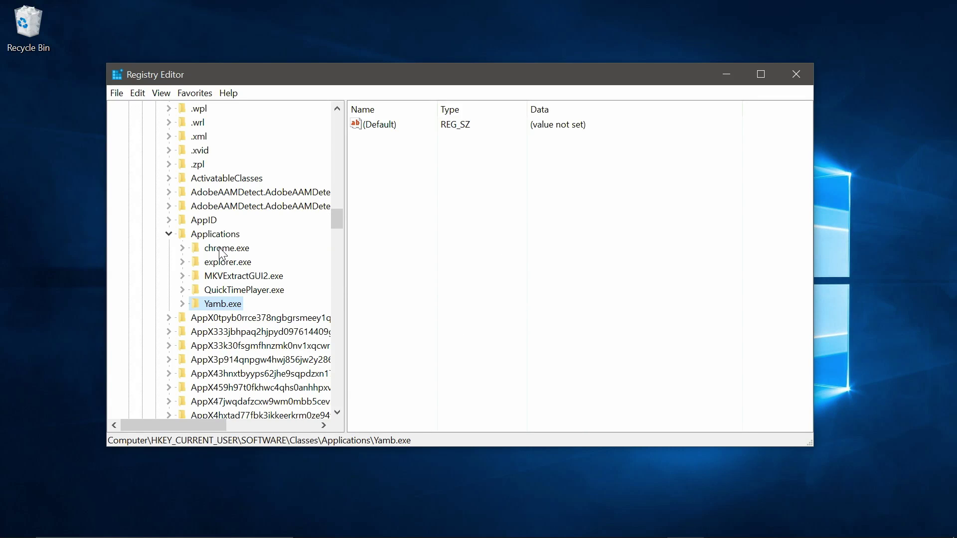
# Select the explorer.exe key under Applications without adding a subkey.
pyautogui.click(227, 263)
pyautogui.rightClick(226, 264)
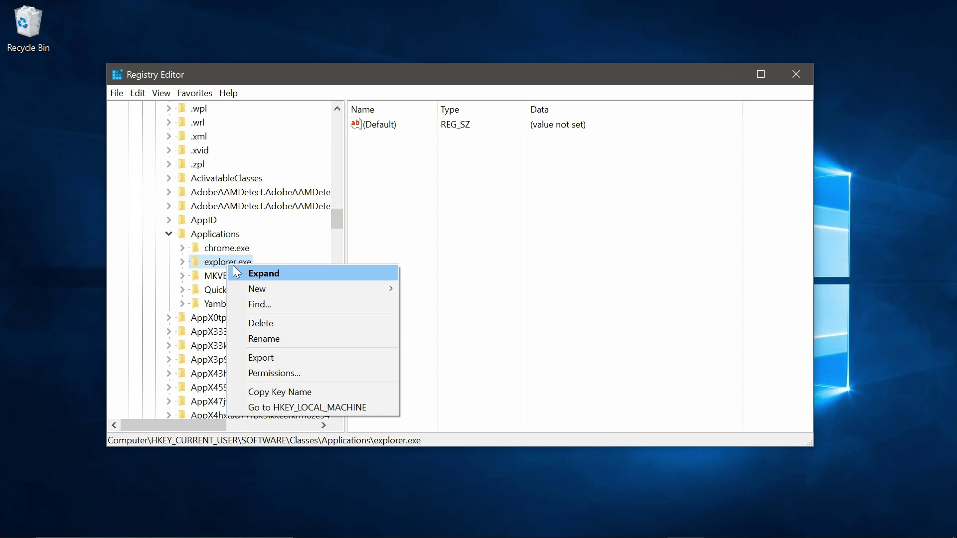
pyautogui.moveTo(349, 289)
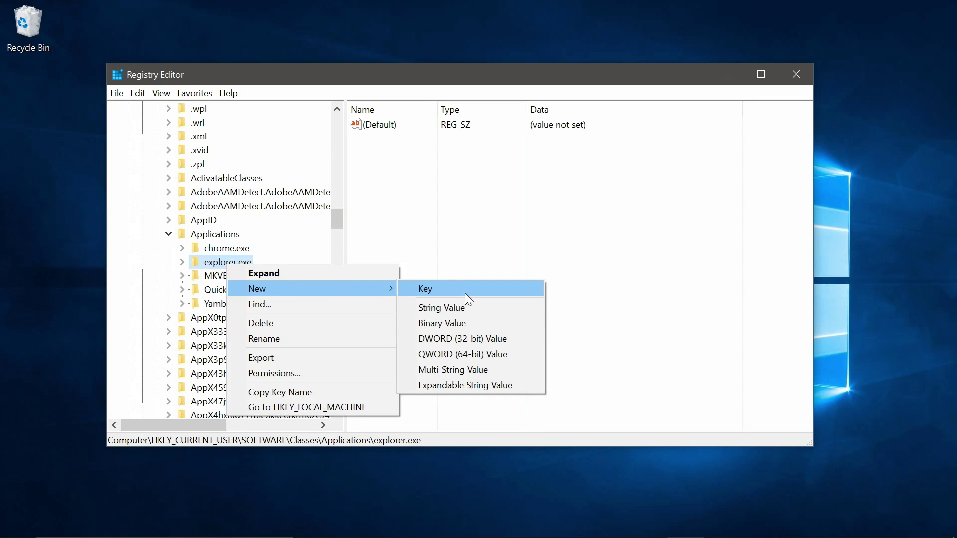
pyautogui.click(230, 261)
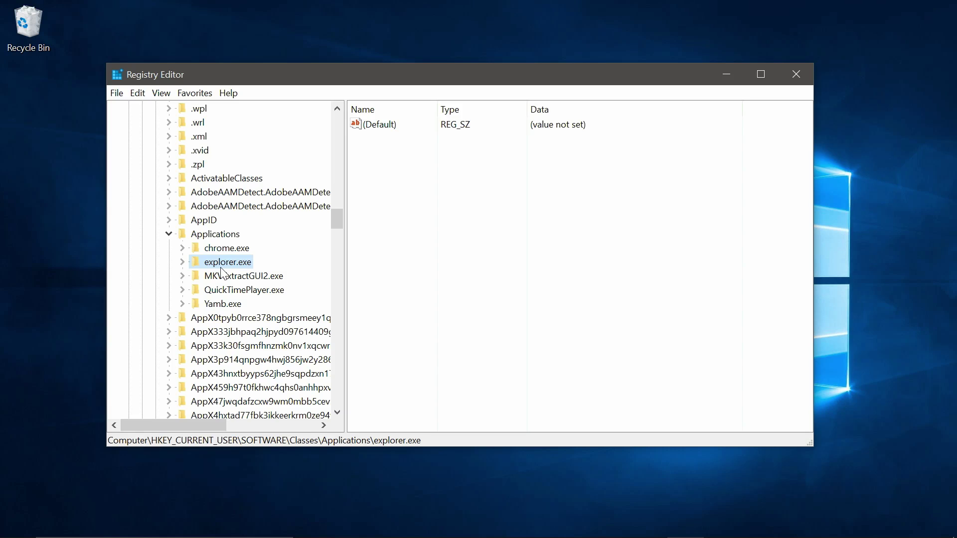
# Expand explorer.exe and its Drives key to view the drive-letter subkeys.
pyautogui.click(182, 263)
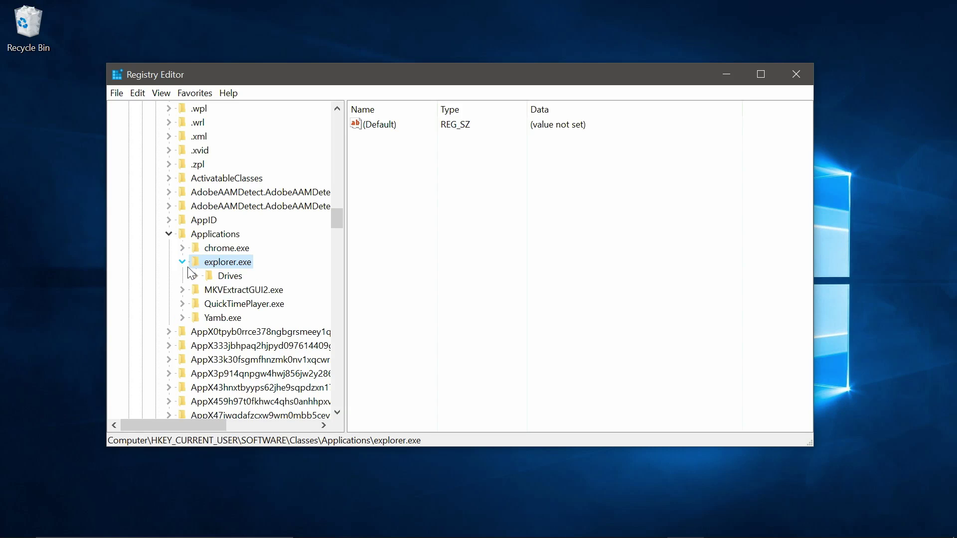
pyautogui.click(234, 279)
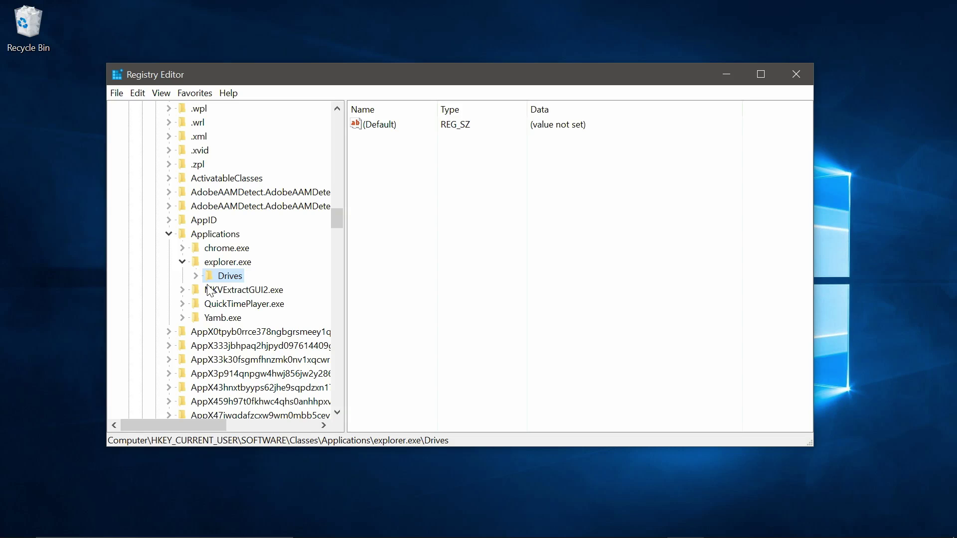
pyautogui.rightClick(239, 275)
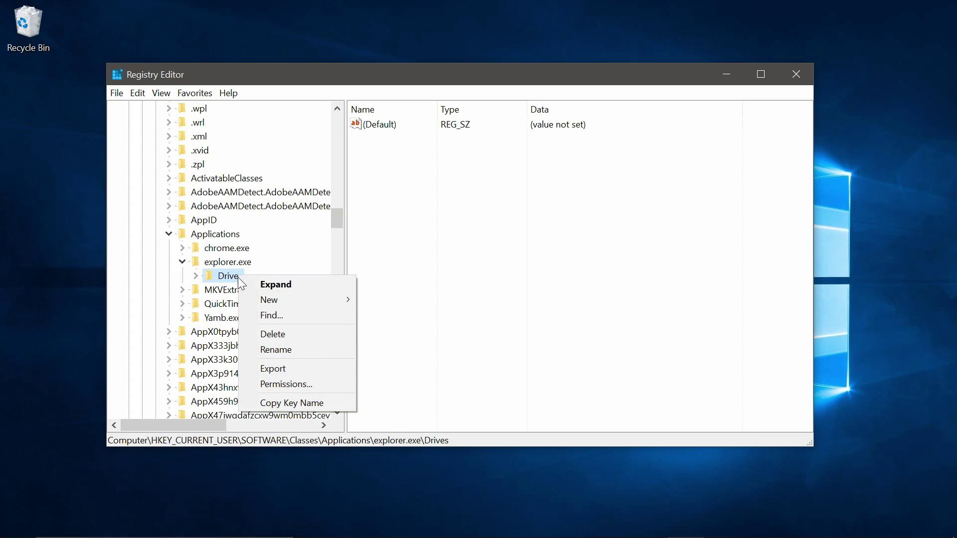
pyautogui.click(196, 276)
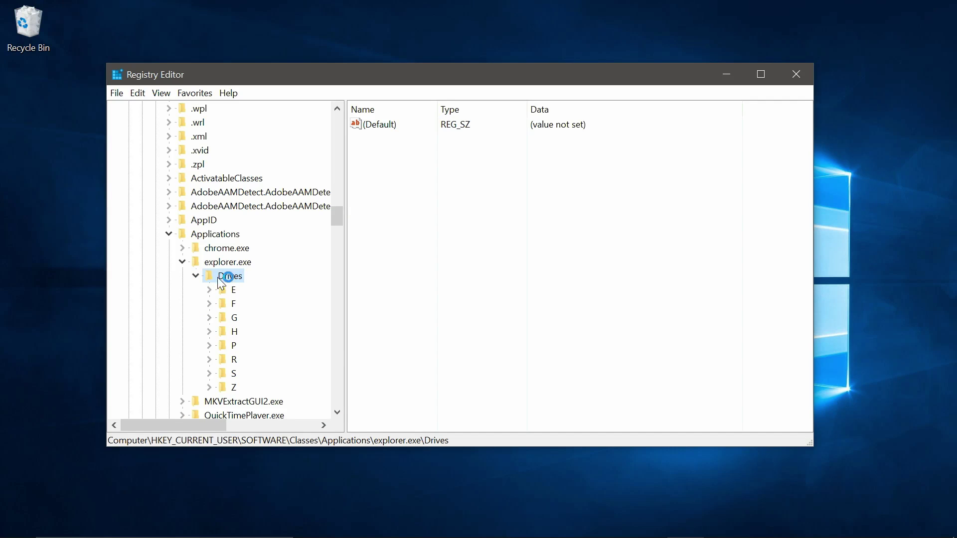
pyautogui.rightClick(227, 278)
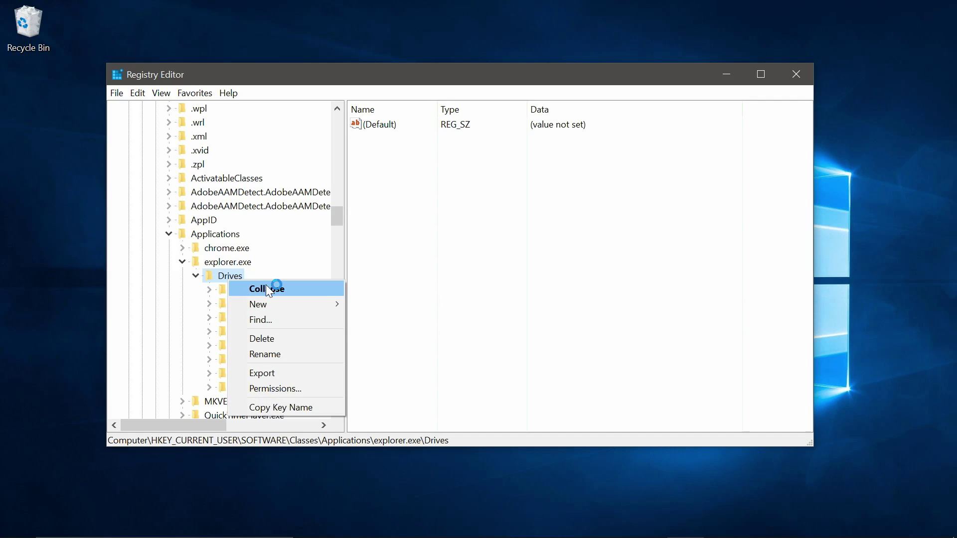
pyautogui.click(196, 277)
# Create a new key named D under the Drives key.
pyautogui.rightClick(220, 280)
pyautogui.moveTo(294, 300)
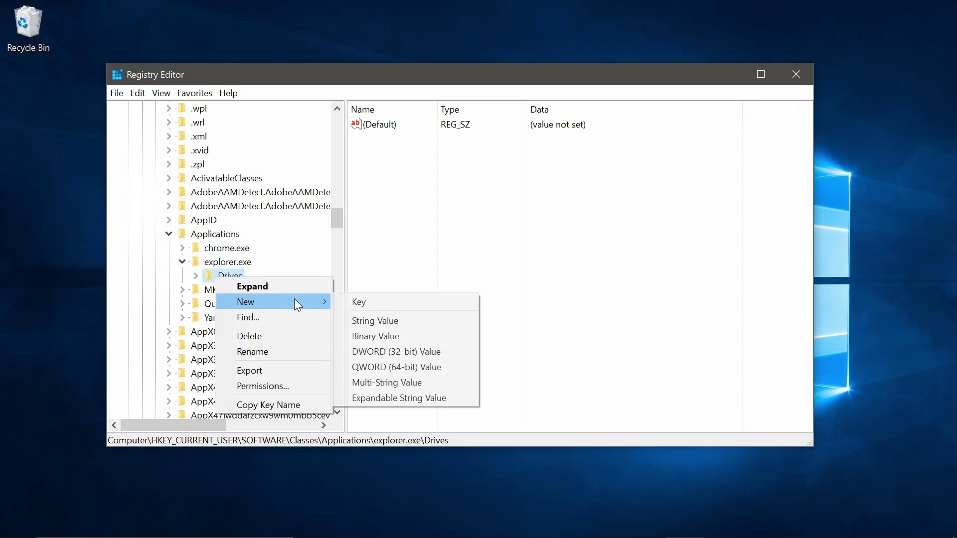
pyautogui.click(359, 302)
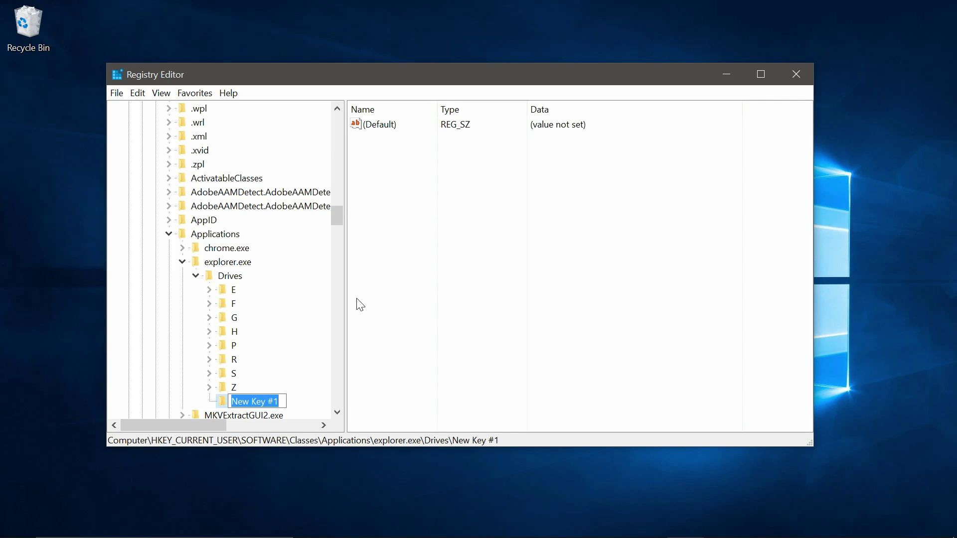
pyautogui.write('D')
pyautogui.press('Return')
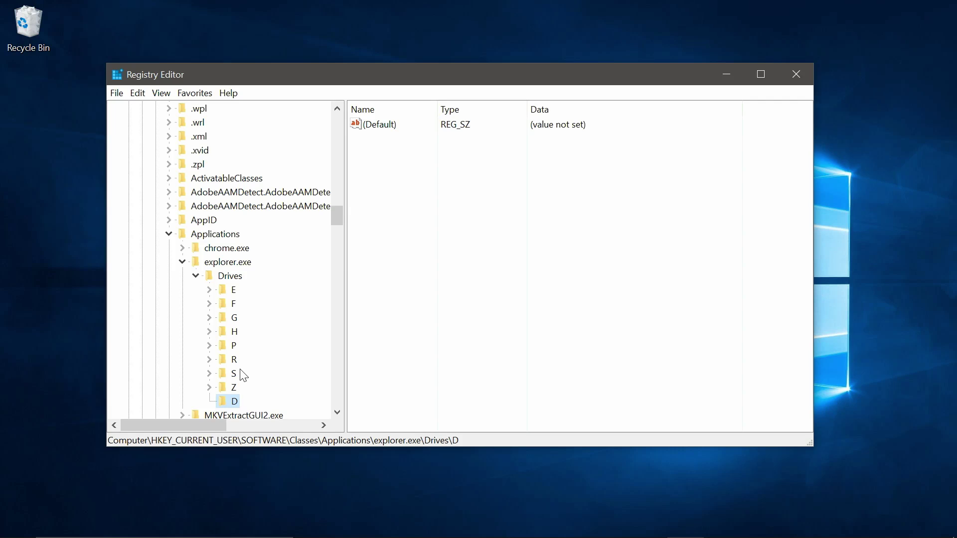
# Add a DefaultIcon subkey under D and open its (Default) value for editing.
pyautogui.rightClick(235, 401)
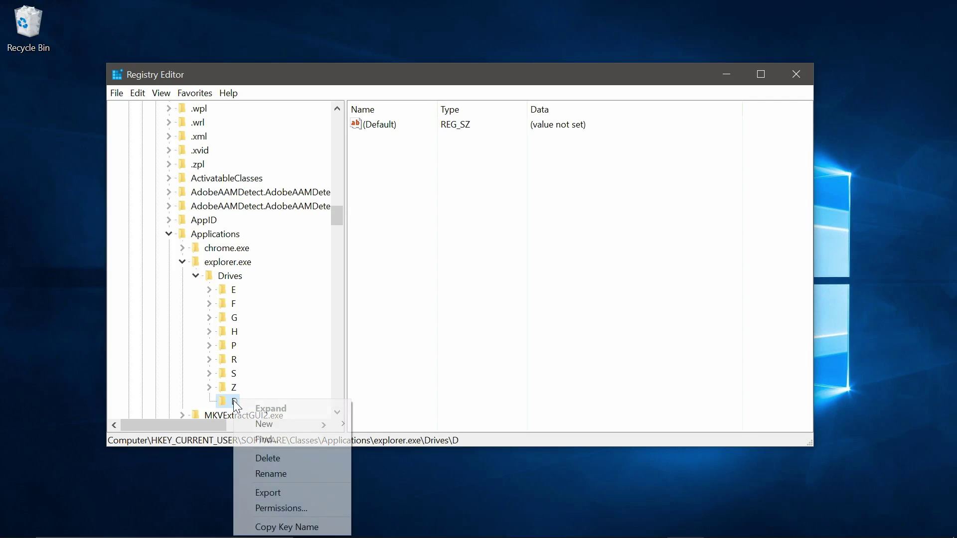
pyautogui.moveTo(289, 424)
pyautogui.click(396, 424)
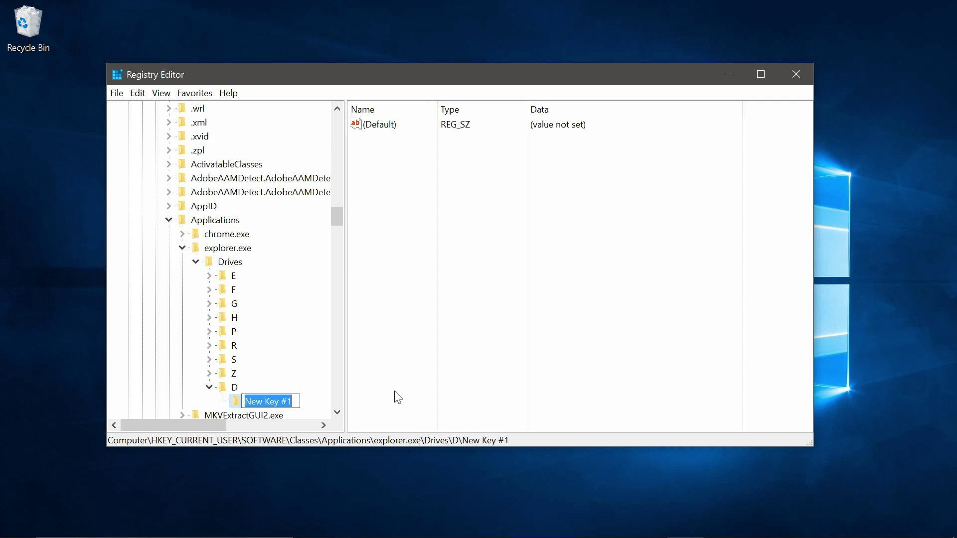
pyautogui.write('Defau')
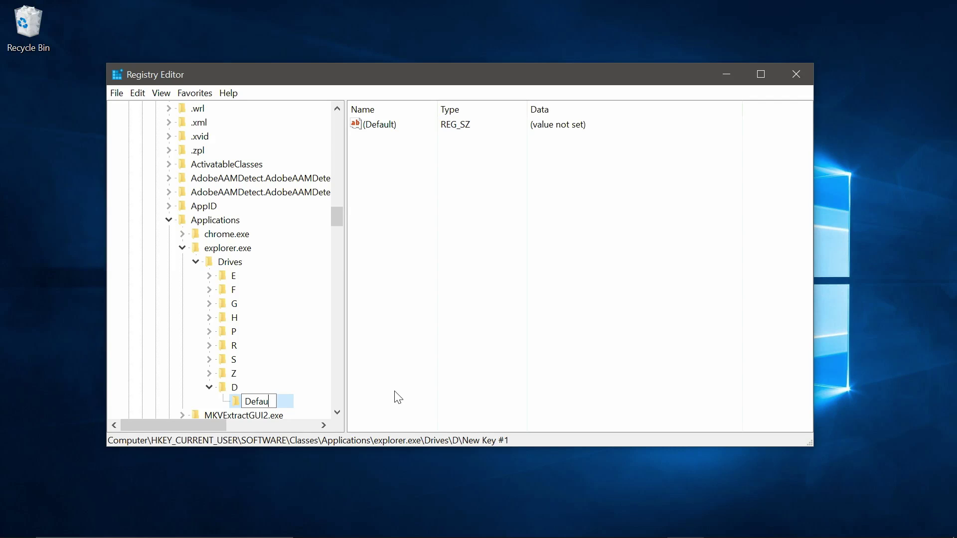
pyautogui.write('ltIcon')
pyautogui.press('Return')
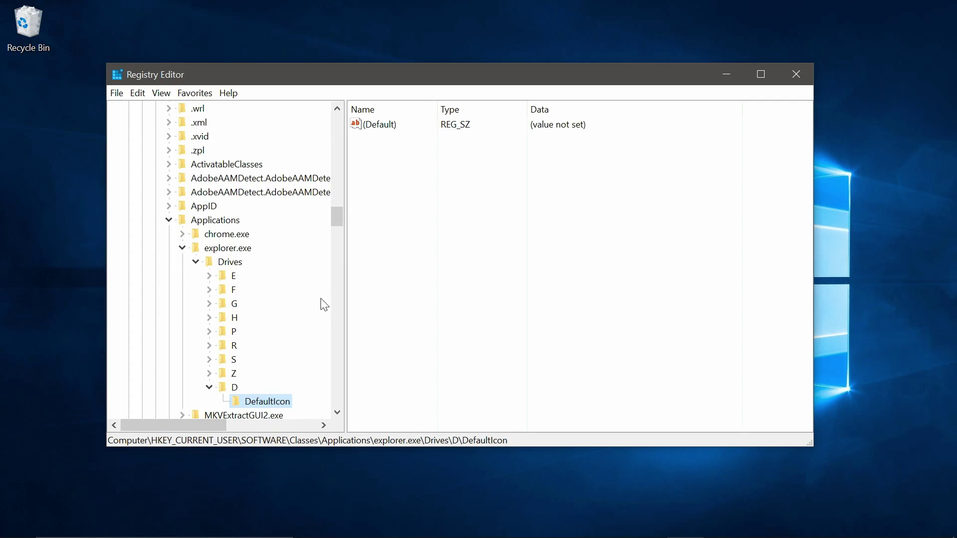
pyautogui.doubleClick(562, 131)
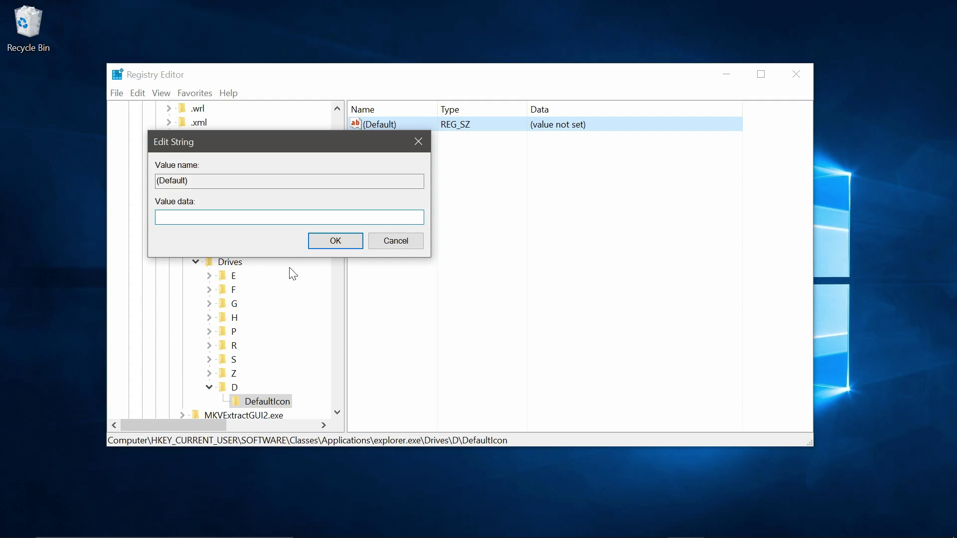
# Find System32 on Local Disk (C:), open Custom Icons, and select its address-bar path.
pyautogui.click(343, 532)
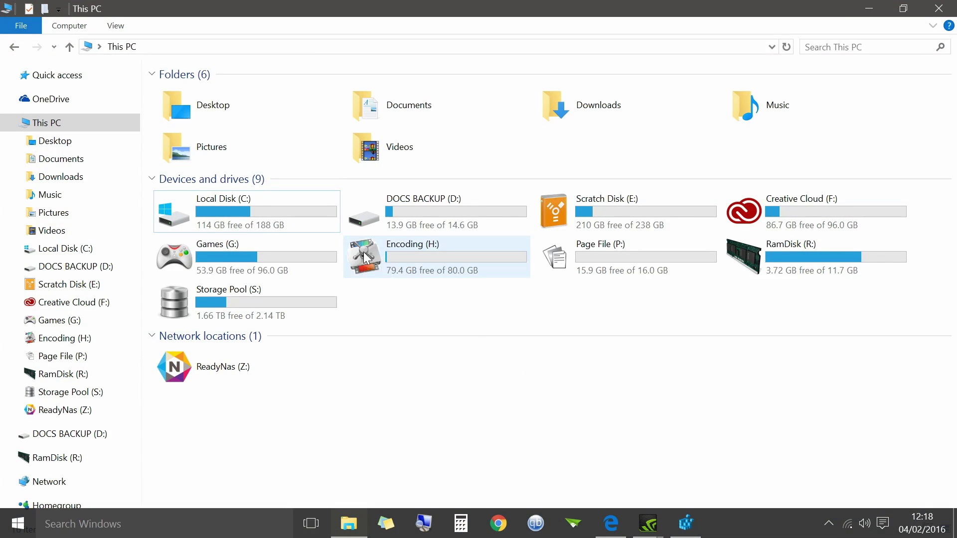
pyautogui.click(105, 247)
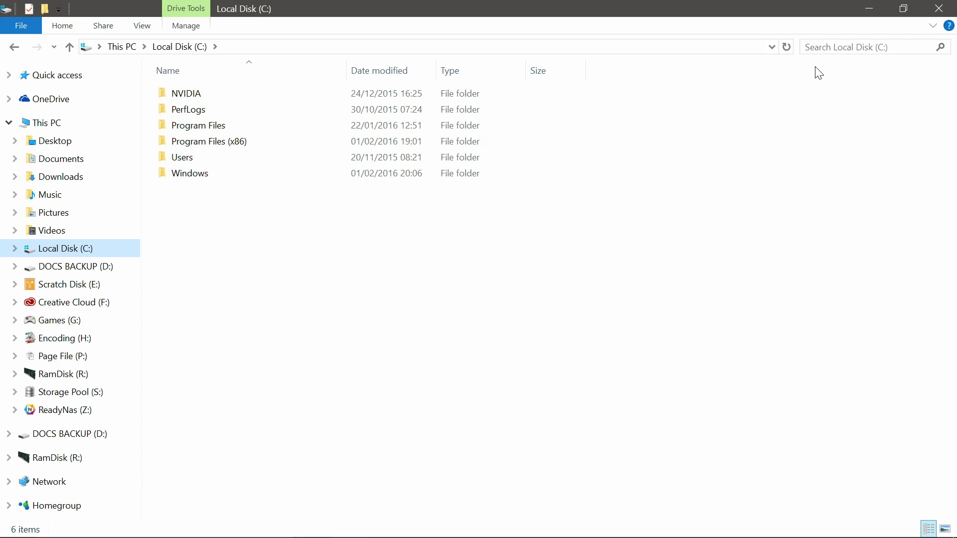
pyautogui.click(829, 47)
pyautogui.write('sye')
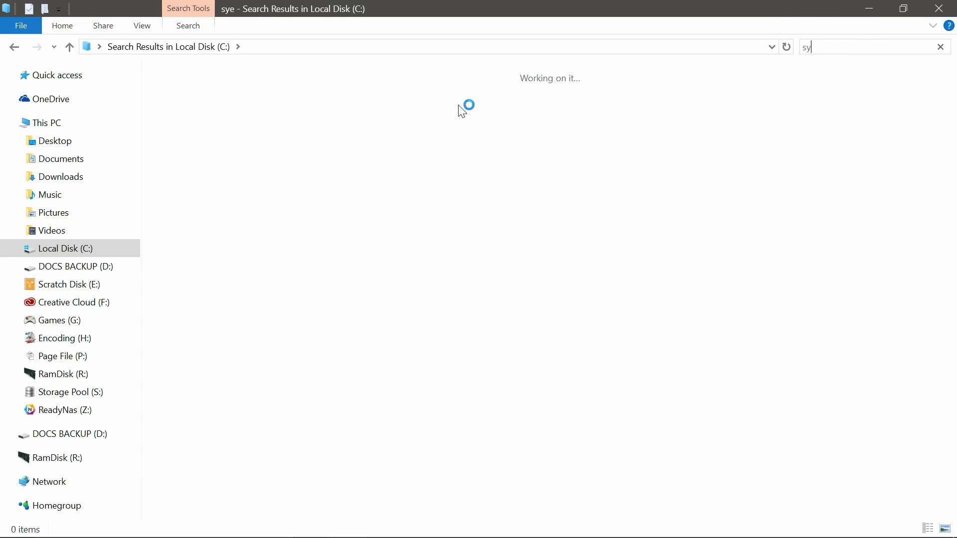
pyautogui.press('BackSpace')
pyautogui.click(189, 77)
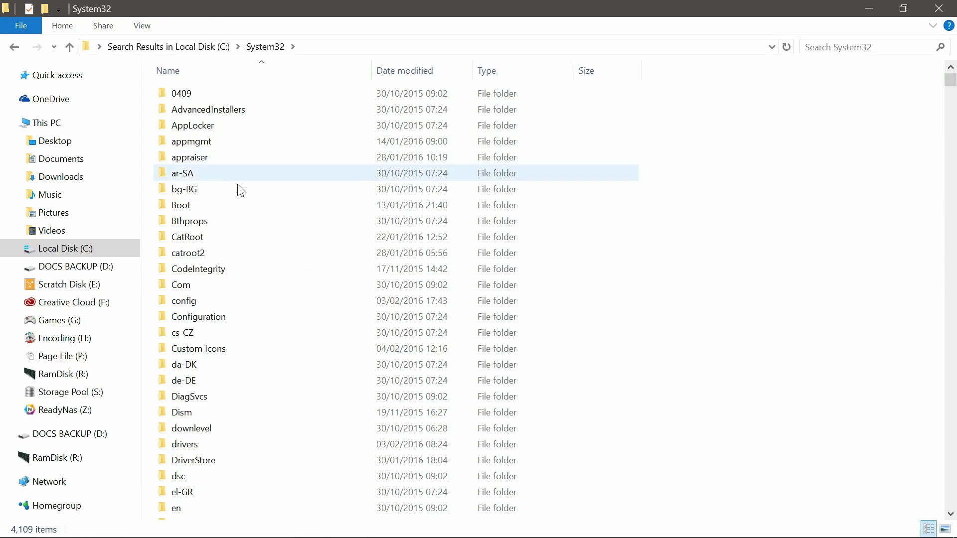
pyautogui.doubleClick(217, 352)
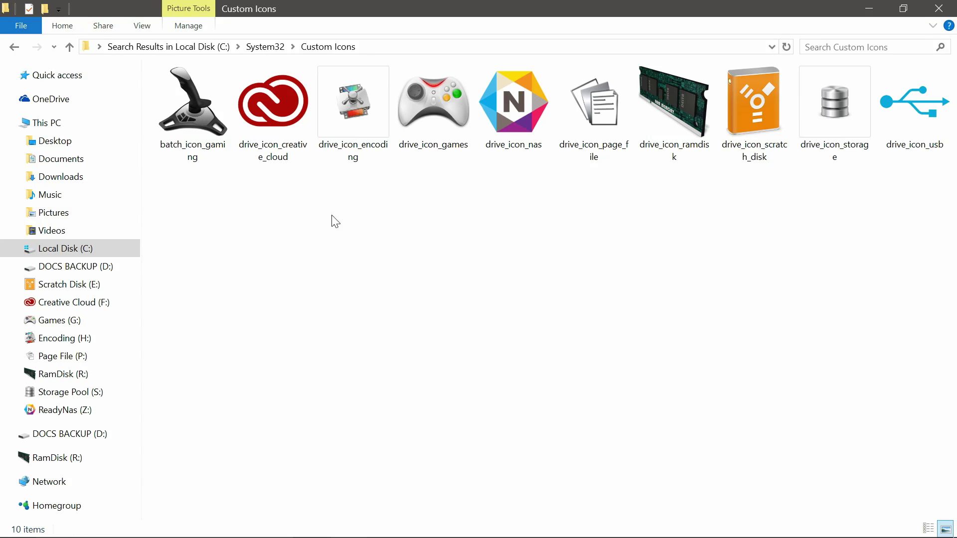
pyautogui.click(384, 50)
pyautogui.hotkey('ctrl', 'c')
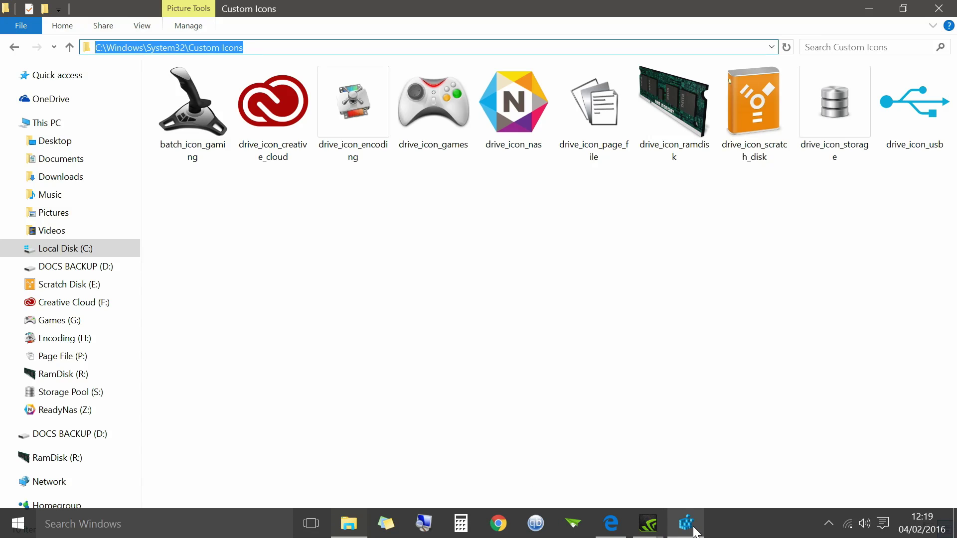
# Paste the Custom Icons path into (Default), ending it with \drive_icon_usb.ico, and save.
pyautogui.click(687, 525)
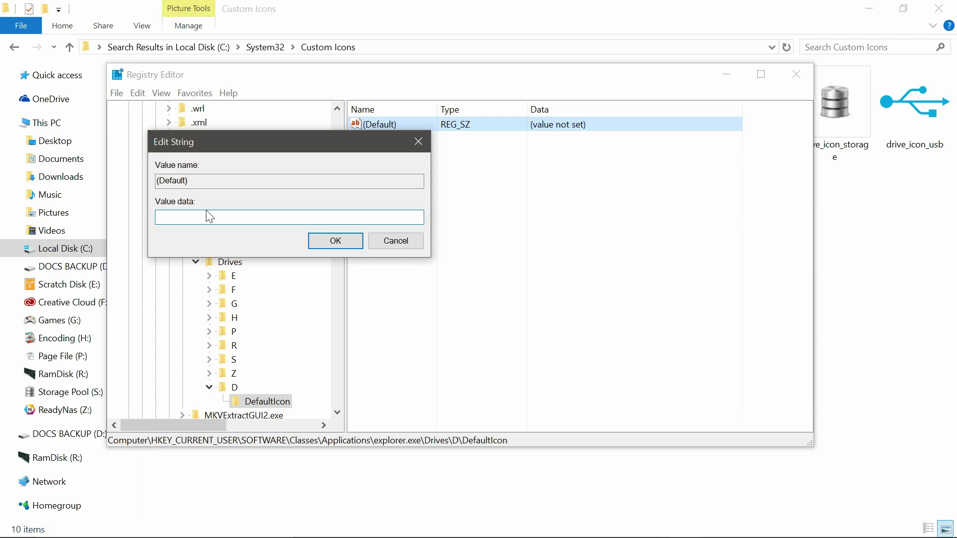
pyautogui.hotkey('ctrl', 'v')
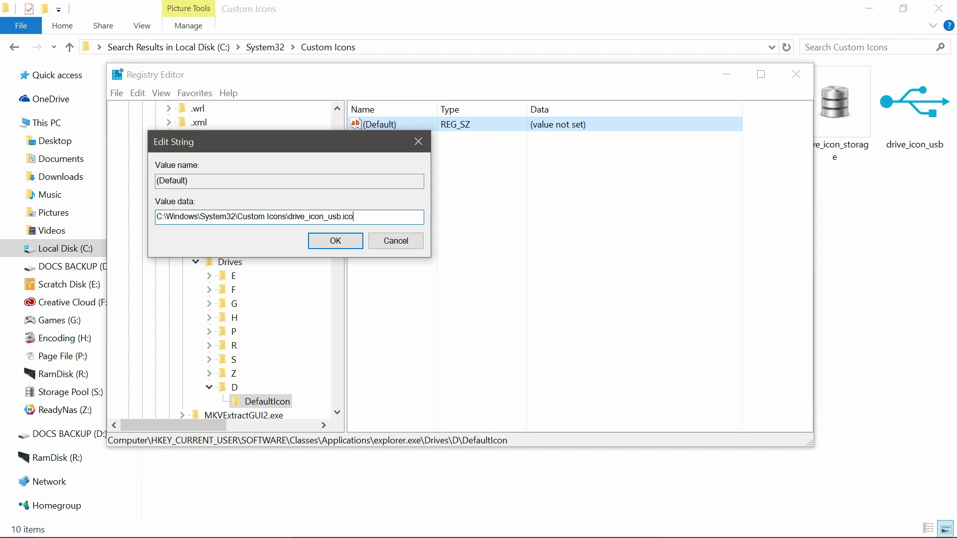
pyautogui.click(349, 242)
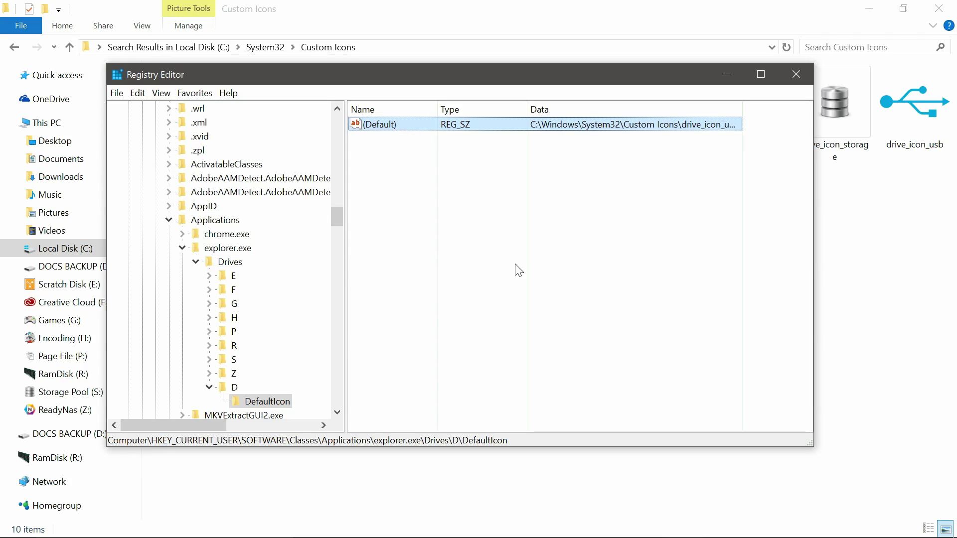
# Close the Custom Icons window and open This PC to see D: with the blue USB icon.
pyautogui.click(738, 81)
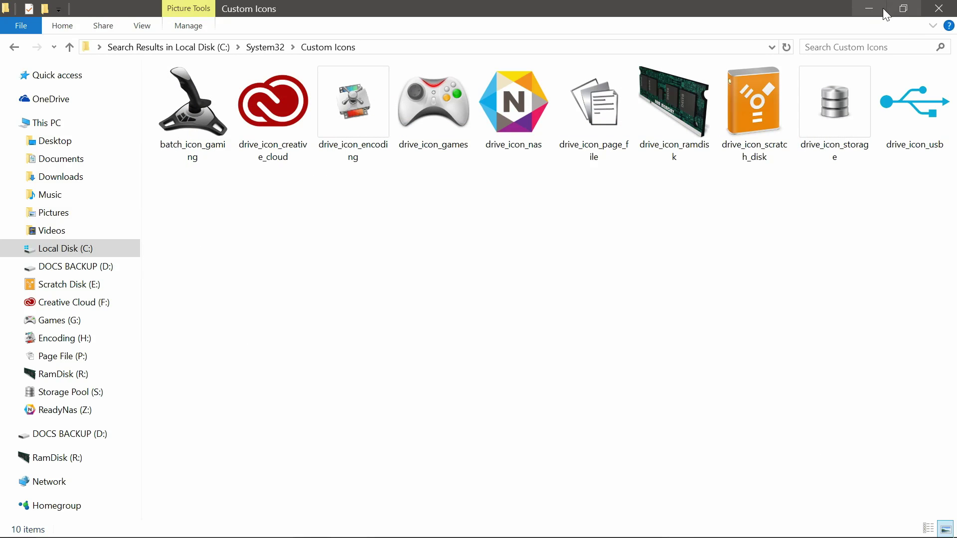
pyautogui.click(867, 11)
pyautogui.click(348, 523)
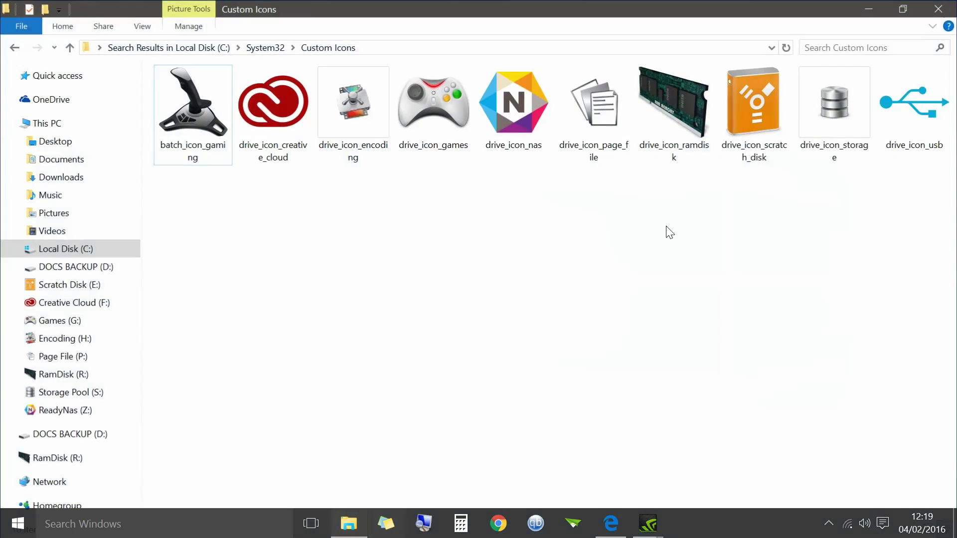
pyautogui.click(939, 8)
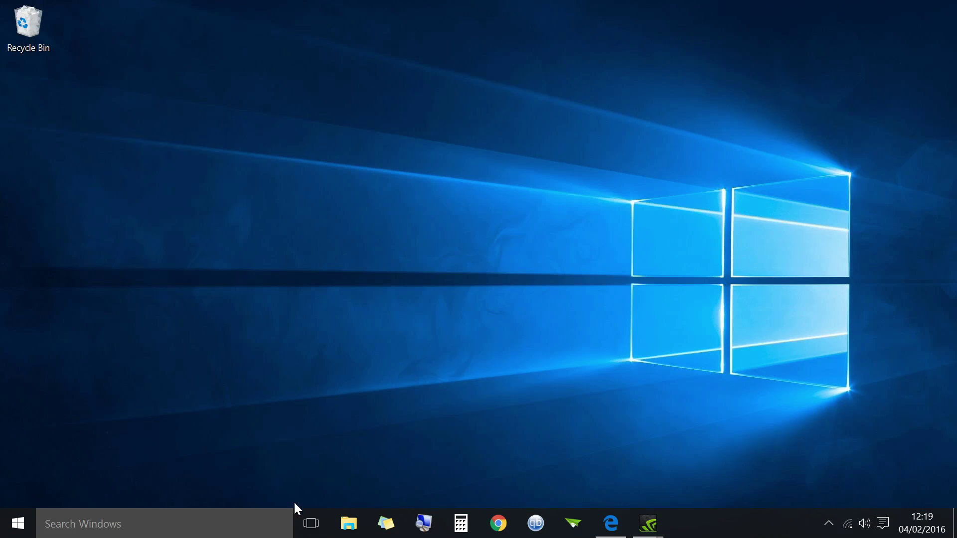
pyautogui.click(349, 523)
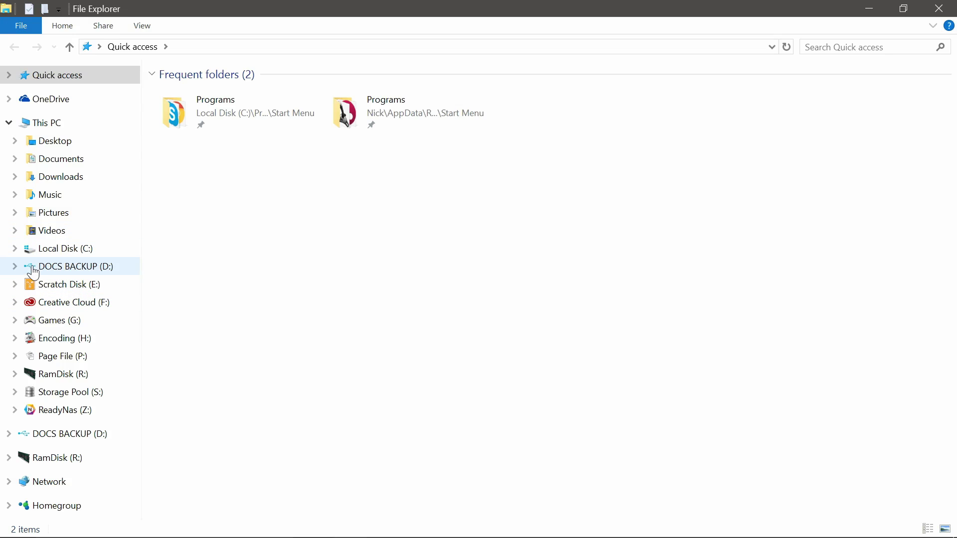
pyautogui.click(43, 124)
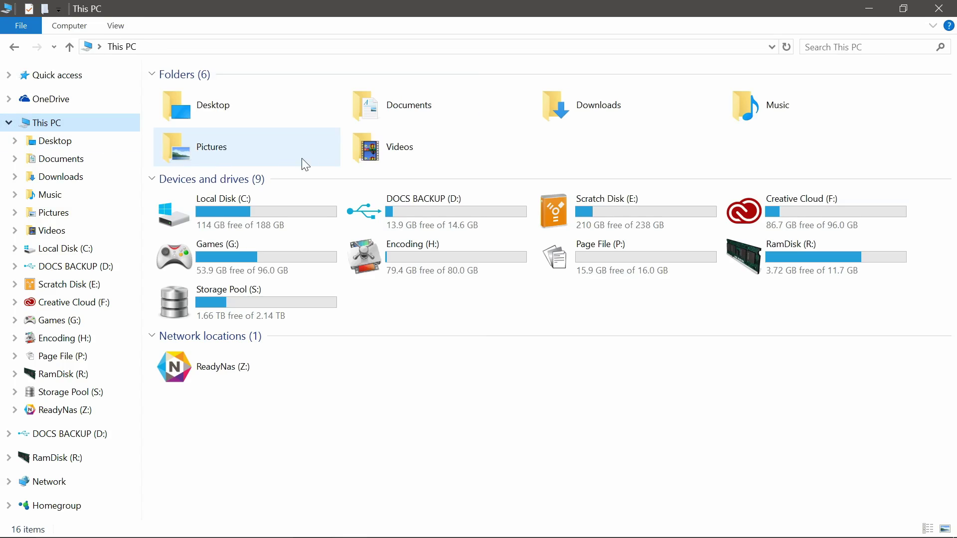